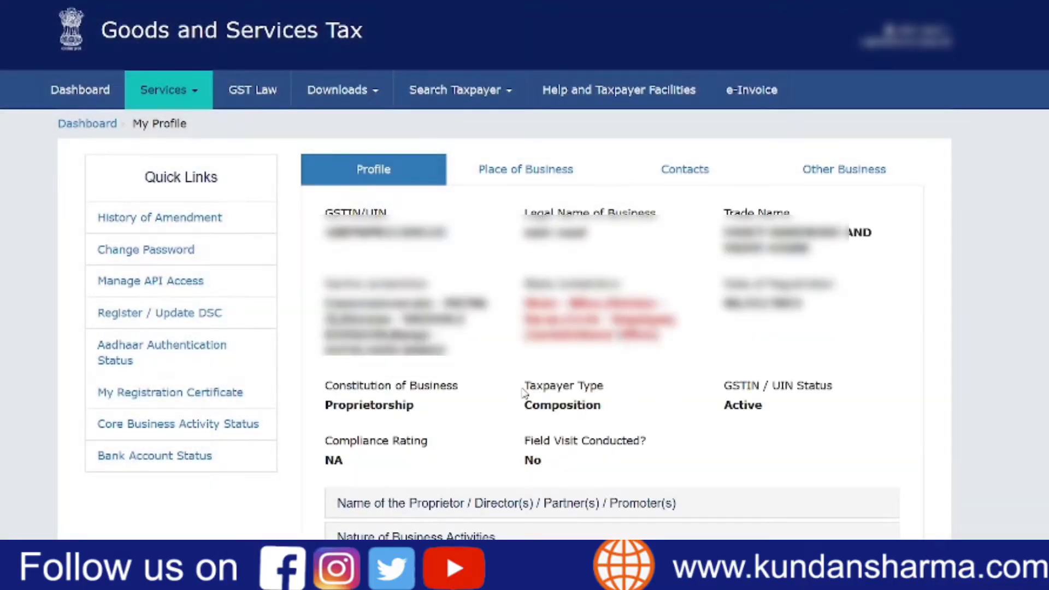
- Check the taxpayer type in the profile, and open the File Returns page from the dashboard
{"action": "left_click_drag", "start_coordinate": [602, 411], "coordinate": [527, 416]}
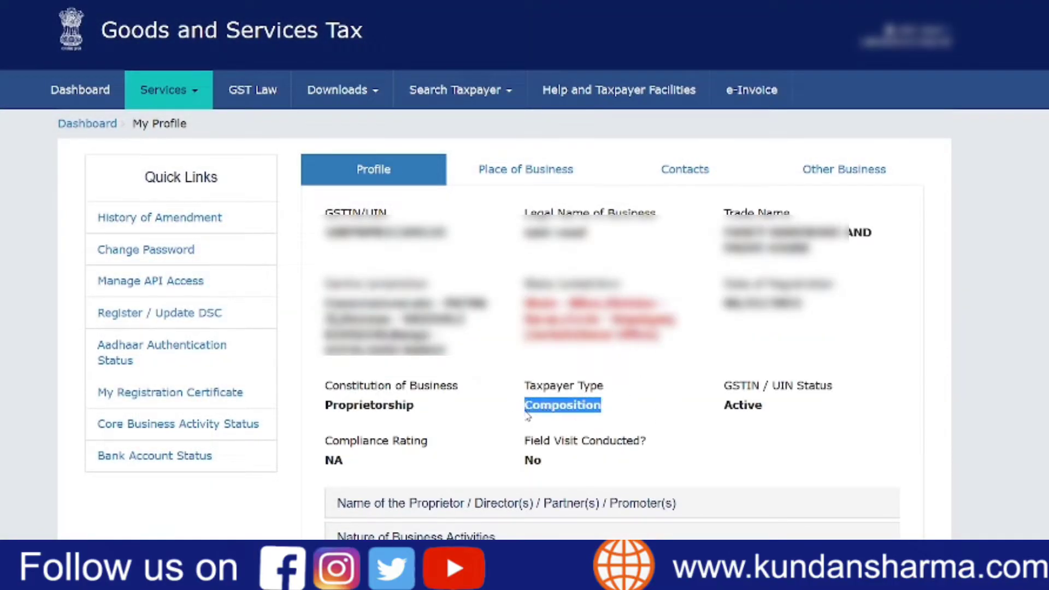
{"action": "left_click", "coordinate": [554, 425]}
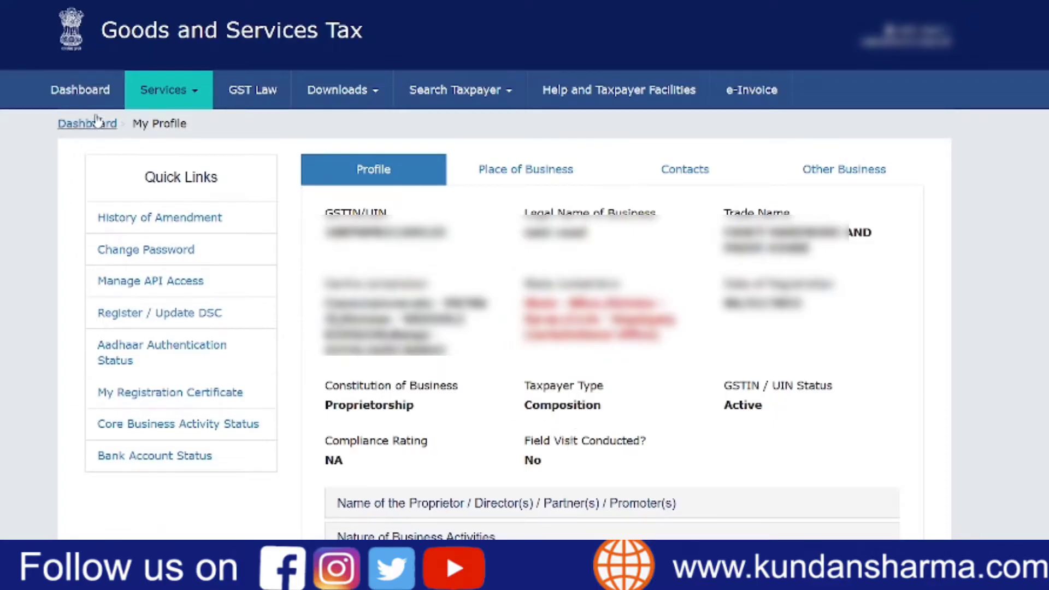
{"action": "left_click", "coordinate": [91, 92]}
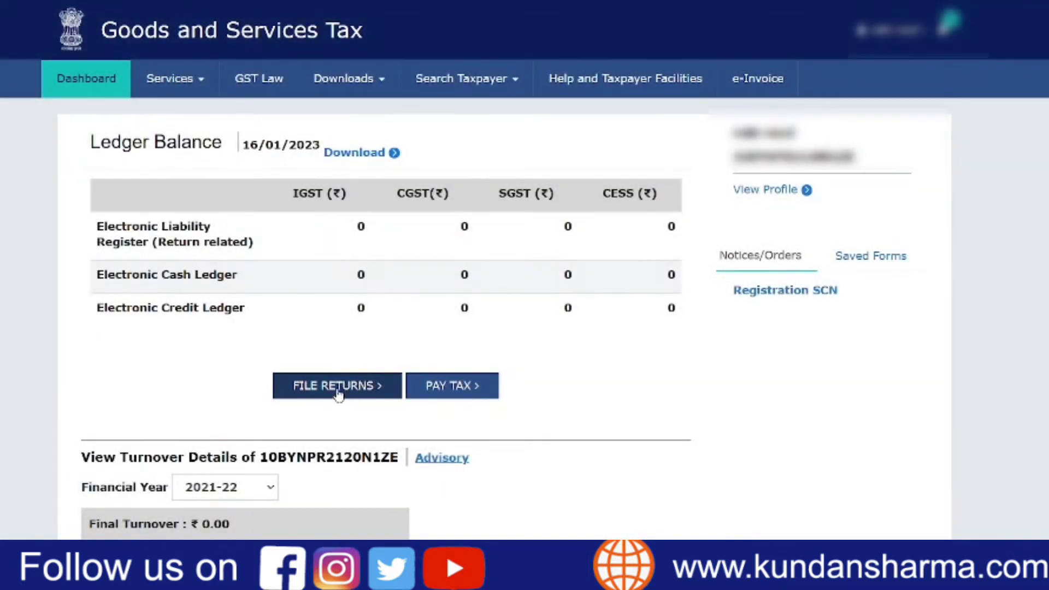
{"action": "left_click", "coordinate": [358, 394]}
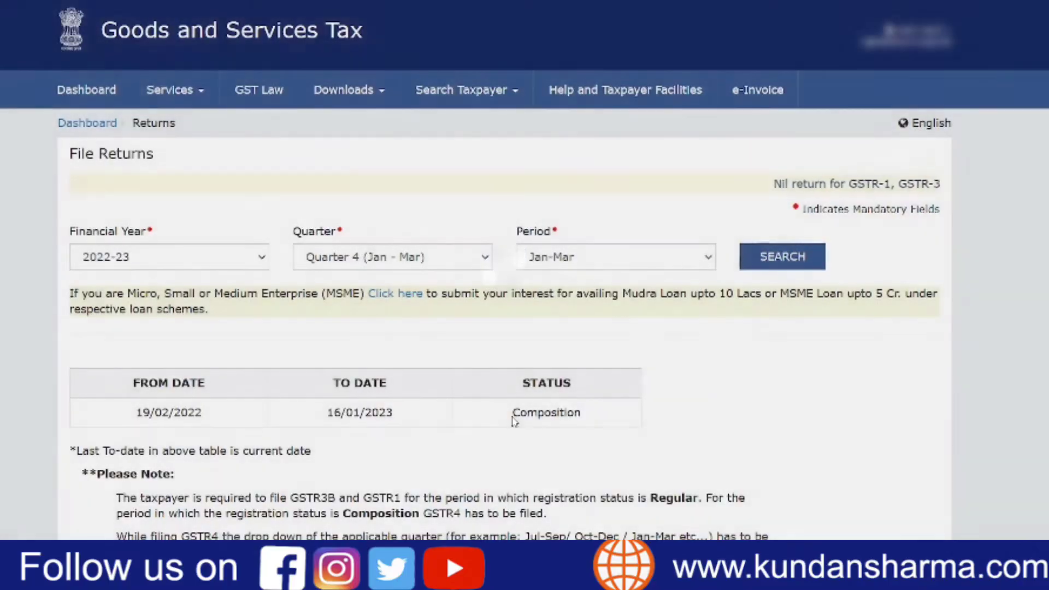
{"action": "left_click_drag", "start_coordinate": [513, 419], "coordinate": [576, 415]}
{"action": "left_click", "coordinate": [794, 426]}
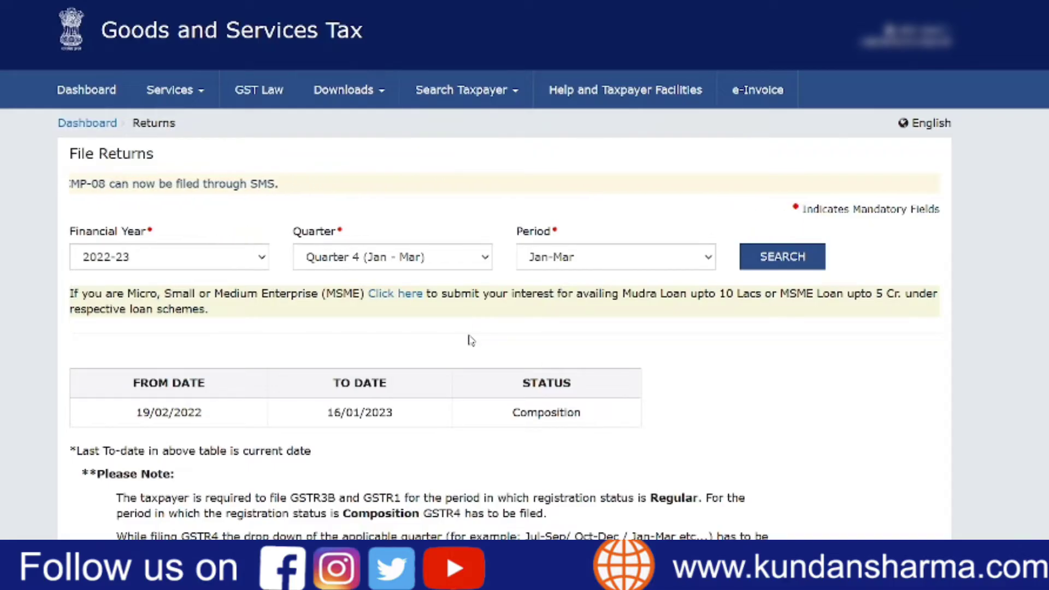
- Search the 2022-23 returns for Quarter 3 (Oct - Dec)
{"action": "left_click", "coordinate": [452, 265]}
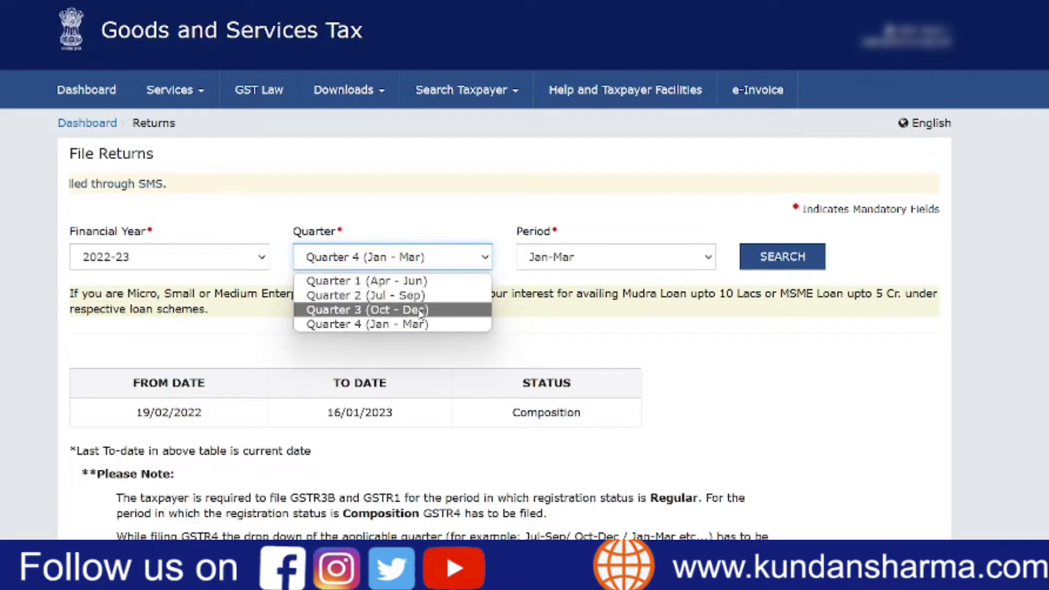
{"action": "left_click", "coordinate": [399, 310]}
{"action": "left_click", "coordinate": [795, 271]}
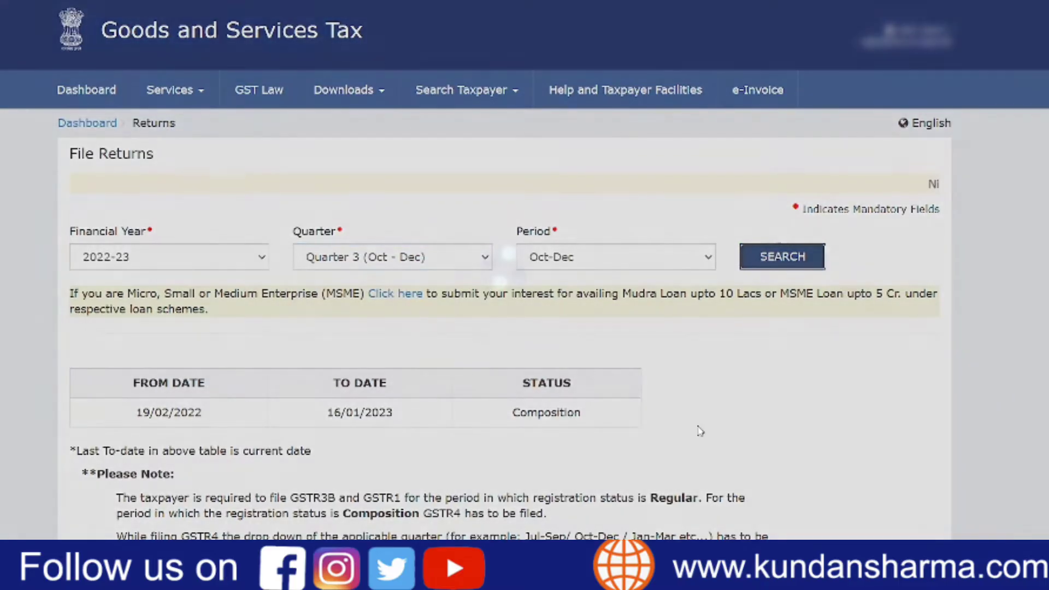
{"action": "scroll", "coordinate": [696, 440], "scroll_direction": "down", "scroll_amount": 3}
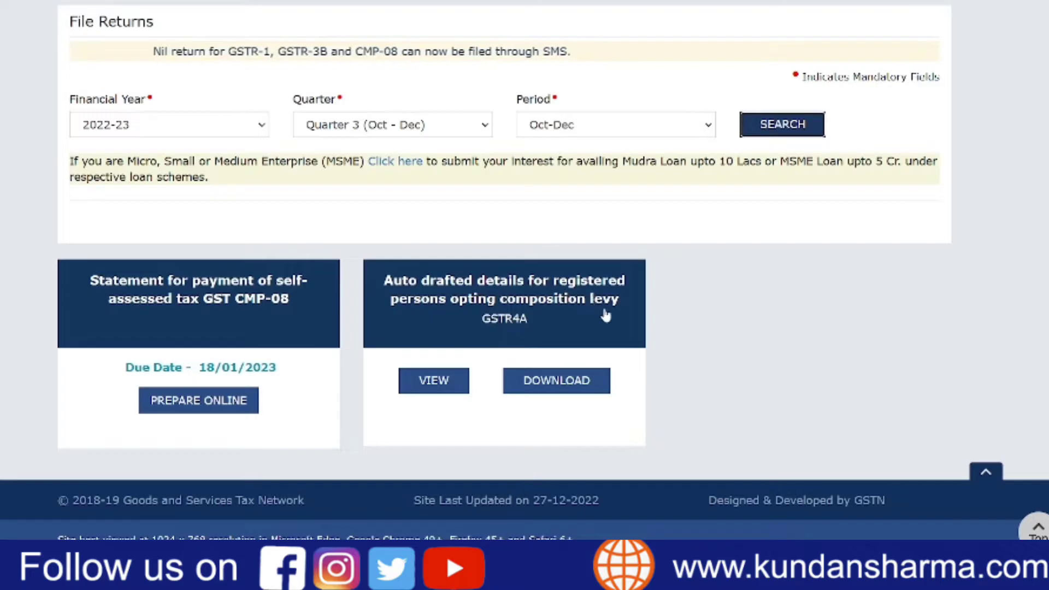
- Open the auto-drafted GSTR4A details and examine the B2B invoices uploaded by supplier AXIS BANK LIMITED
{"action": "left_click", "coordinate": [547, 332]}
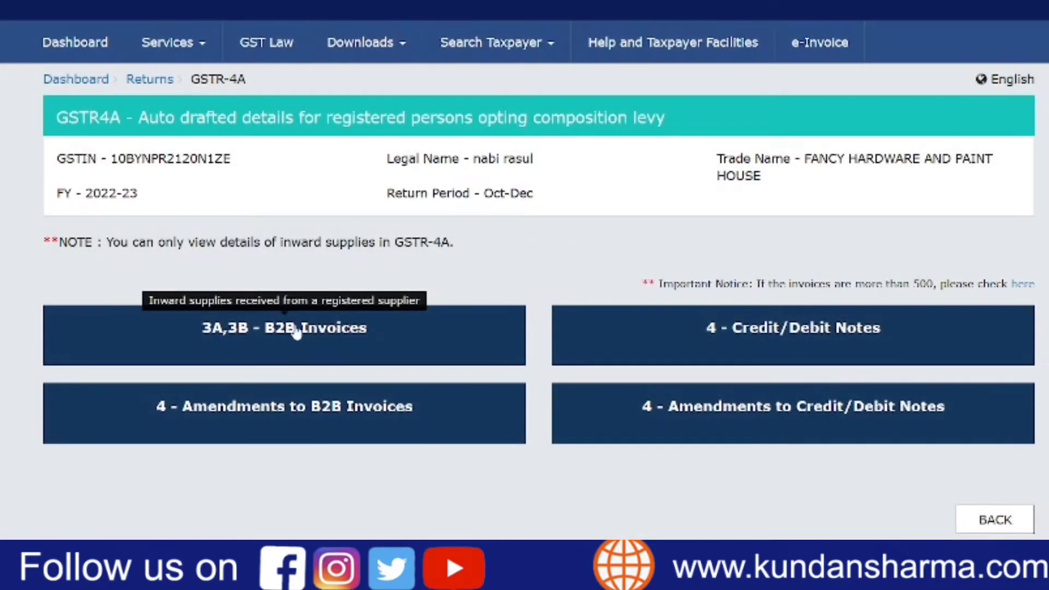
{"action": "left_click", "coordinate": [296, 331]}
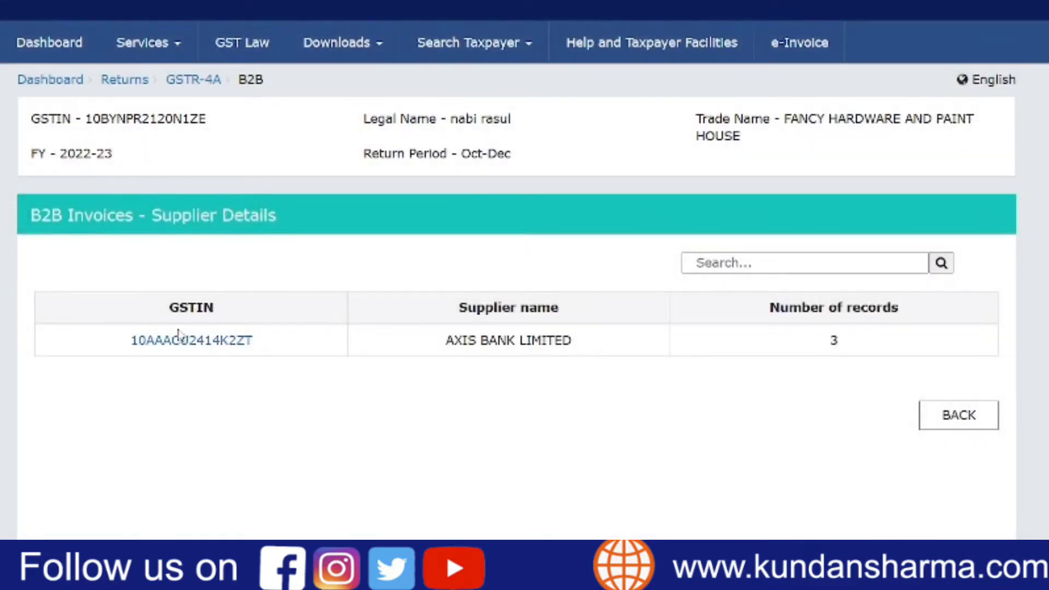
{"action": "left_click_drag", "start_coordinate": [573, 344], "coordinate": [404, 341]}
{"action": "left_click", "coordinate": [410, 329]}
{"action": "left_click", "coordinate": [240, 342]}
{"action": "scroll", "coordinate": [397, 392], "scroll_direction": "down", "scroll_amount": 1}
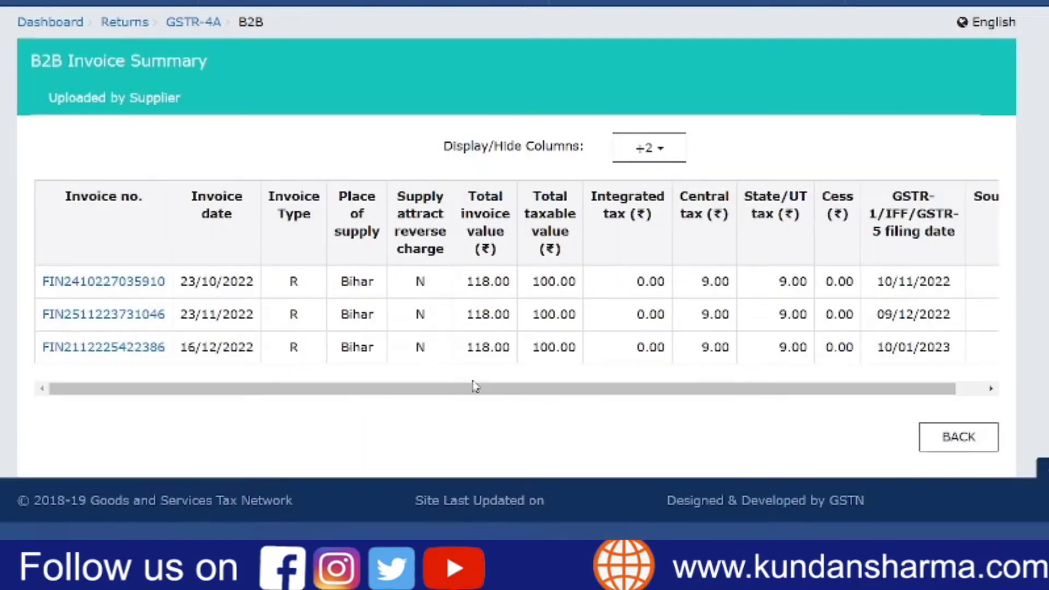
{"action": "left_click_drag", "start_coordinate": [471, 387], "coordinate": [231, 363]}
- Go back from the GSTR4A invoices to File Returns and search again for Quarter 3 (Oct - Dec)
{"action": "left_click", "coordinate": [974, 447]}
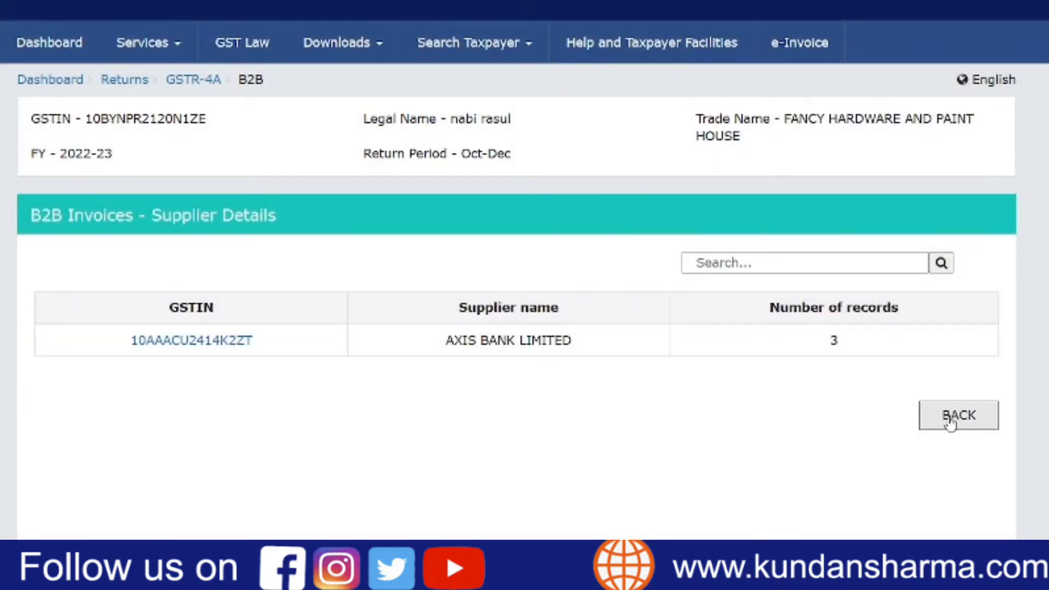
{"action": "left_click", "coordinate": [949, 418]}
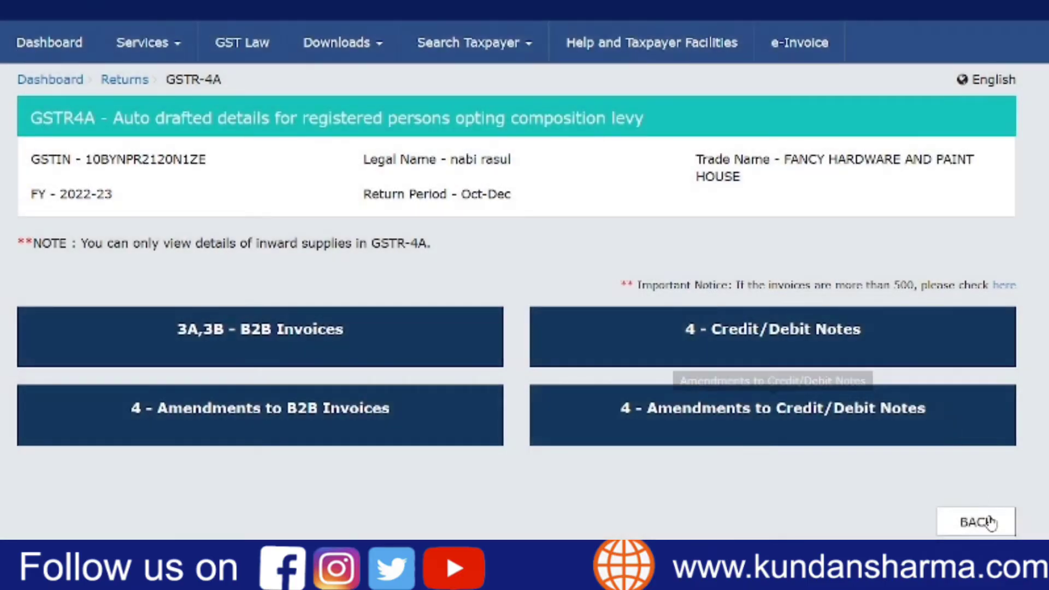
{"action": "left_click", "coordinate": [989, 522]}
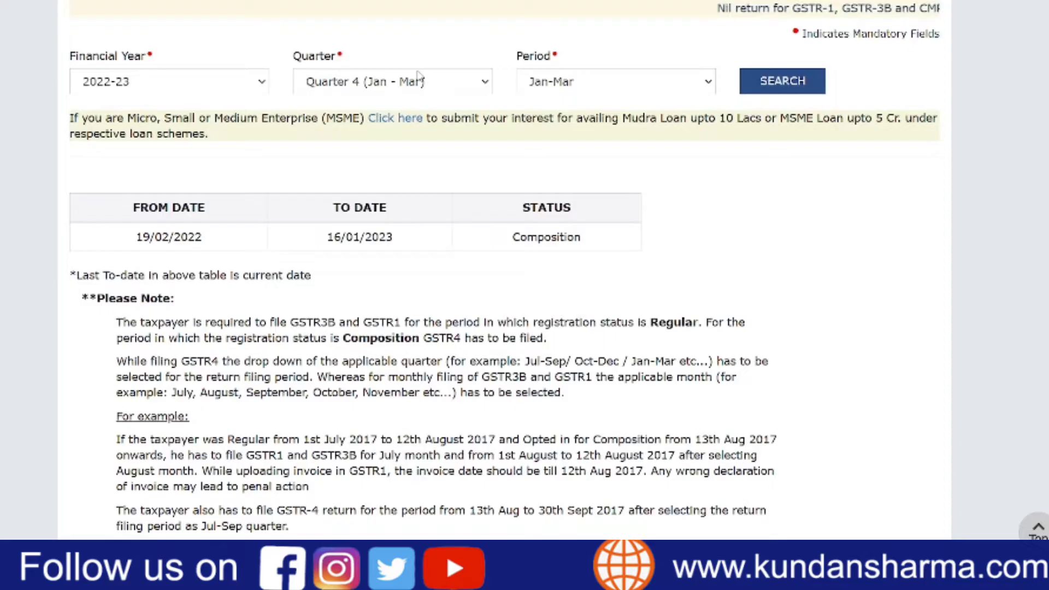
{"action": "left_click", "coordinate": [415, 230]}
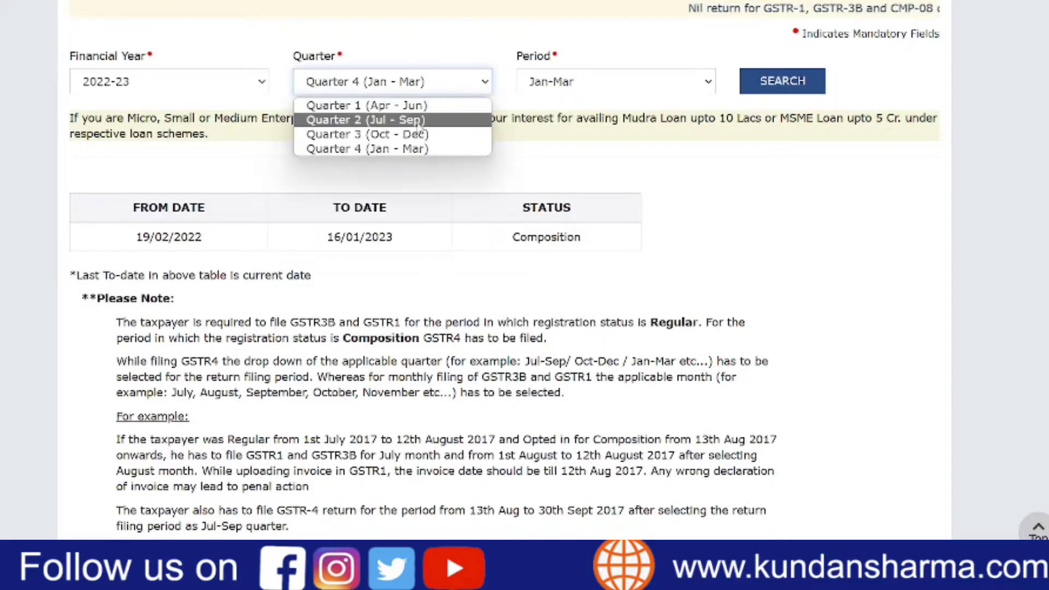
{"action": "left_click", "coordinate": [417, 286]}
{"action": "left_click", "coordinate": [743, 92]}
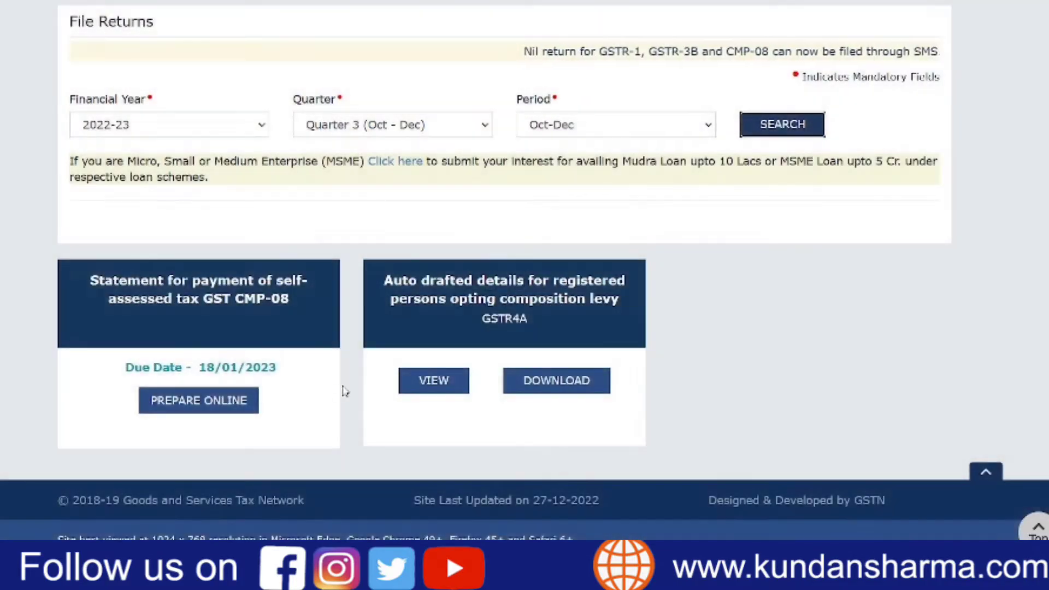
- Open the GST CMP-08 statement for online preparation and view the Nil filing conditions, leaving File Nil GST CMP-08 unticked
{"action": "left_click", "coordinate": [206, 407]}
{"action": "scroll", "coordinate": [424, 328], "scroll_direction": "down", "scroll_amount": 3}
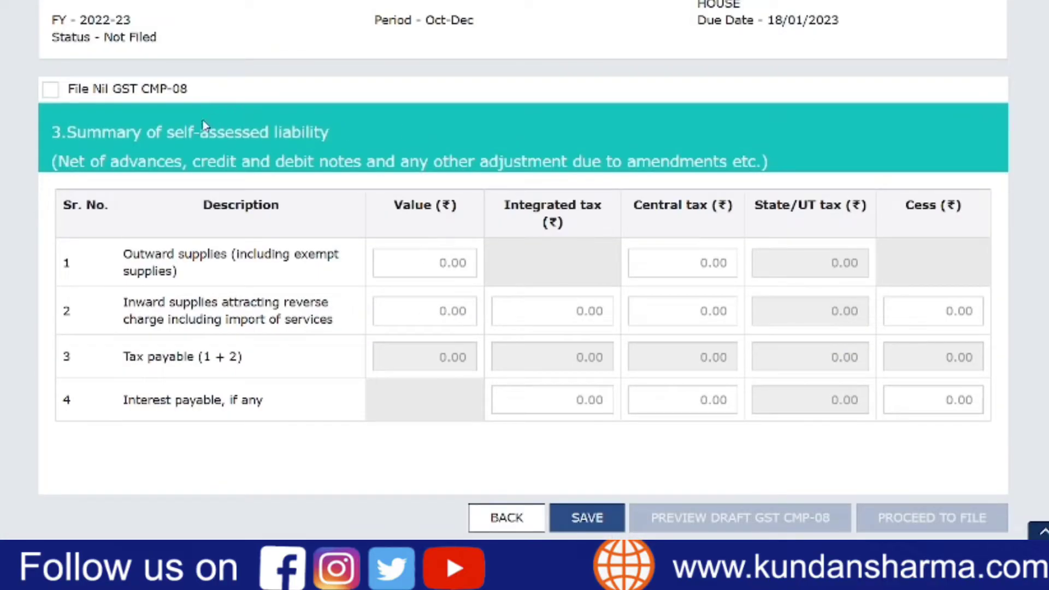
{"action": "left_click", "coordinate": [53, 92]}
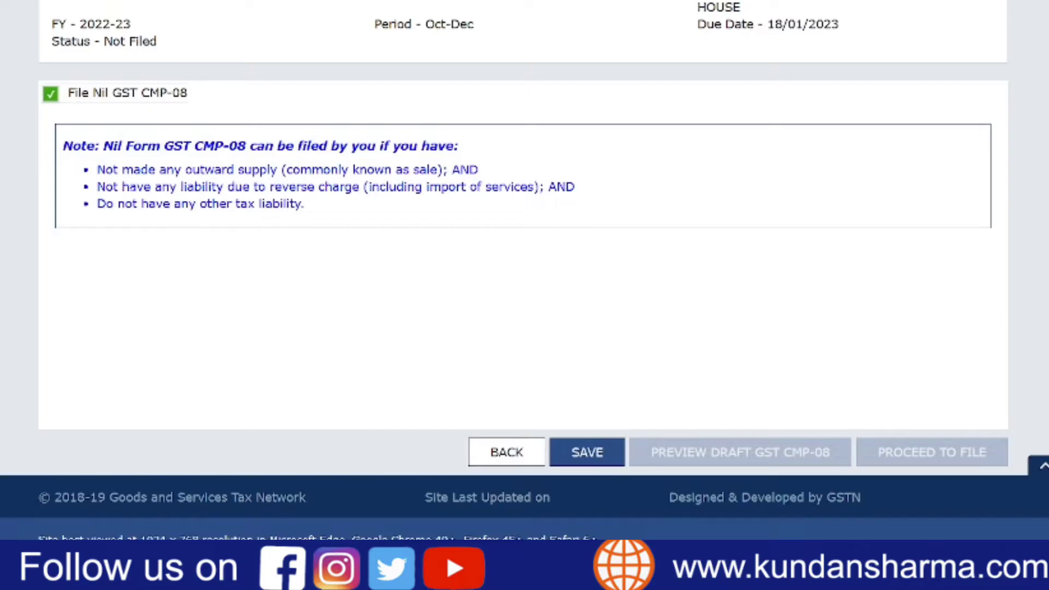
{"action": "left_click", "coordinate": [51, 95]}
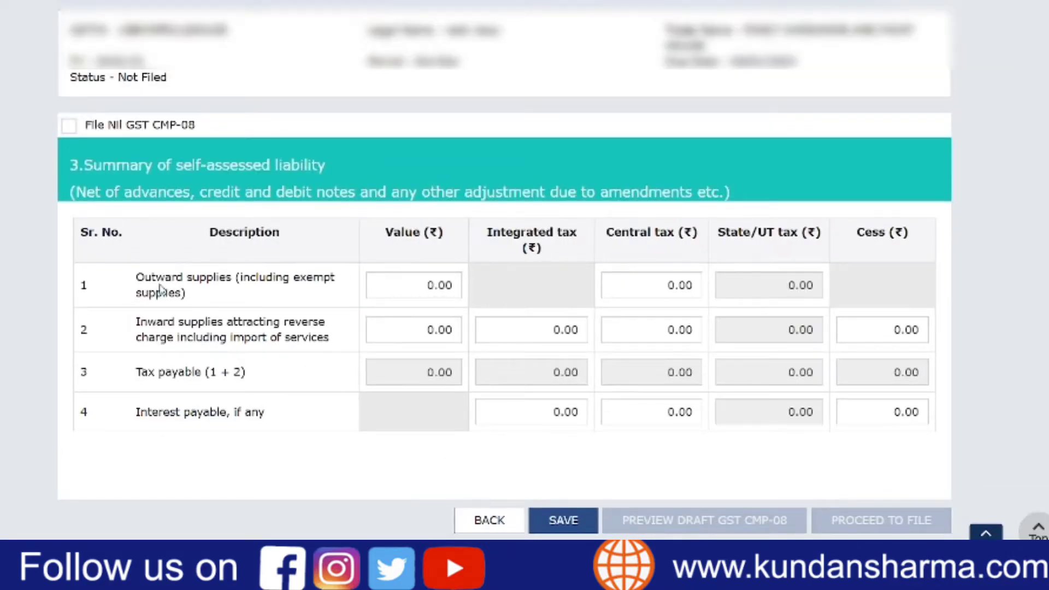
- Enter 28537 as the value of outward supplies (including exempt supplies)
{"action": "left_click_drag", "start_coordinate": [137, 279], "coordinate": [227, 281]}
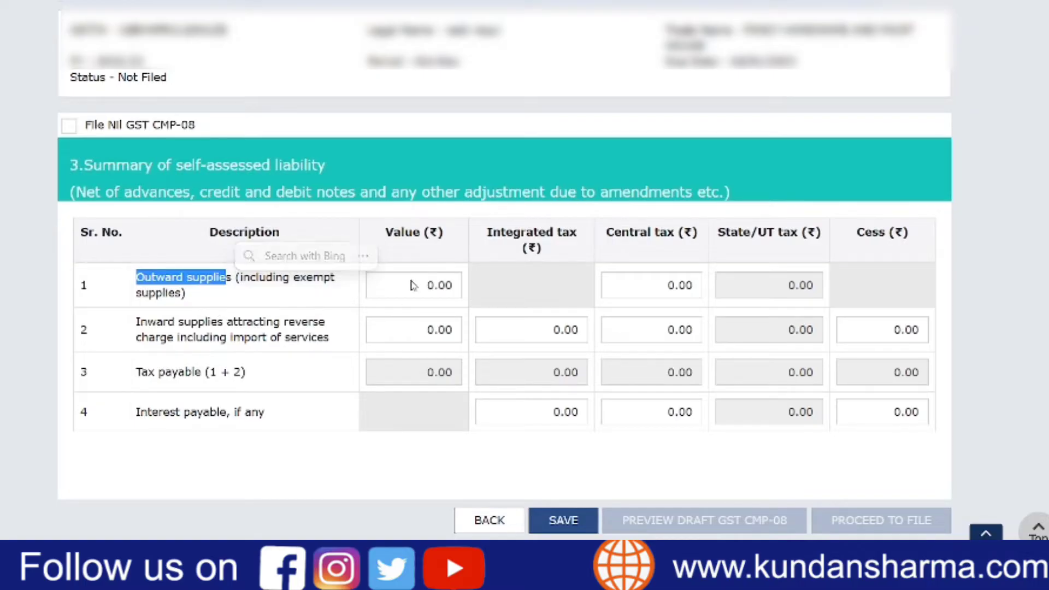
{"action": "left_click", "coordinate": [410, 285]}
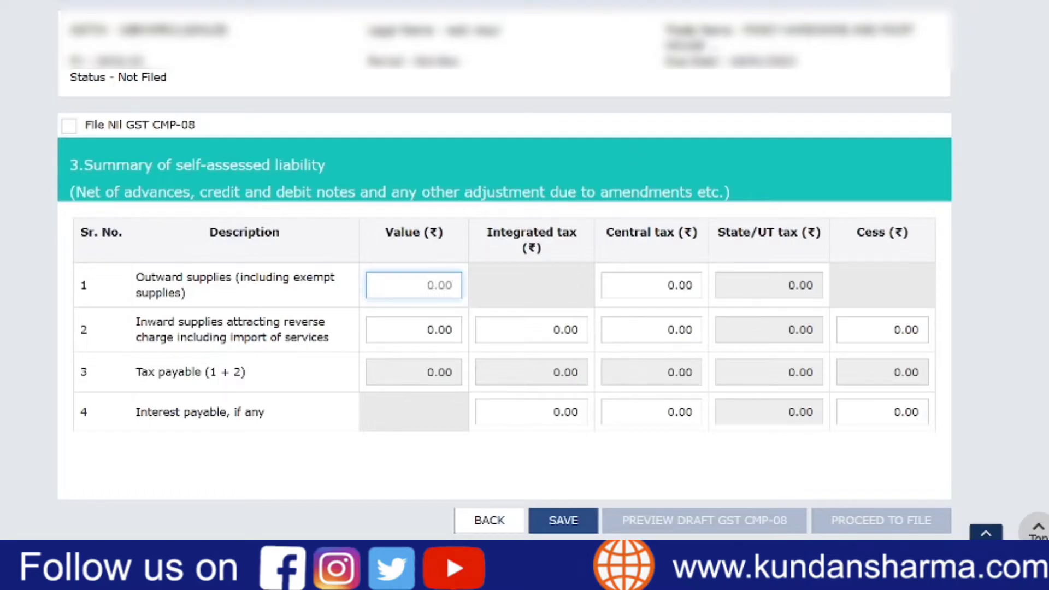
{"action": "type", "text": "28537"}
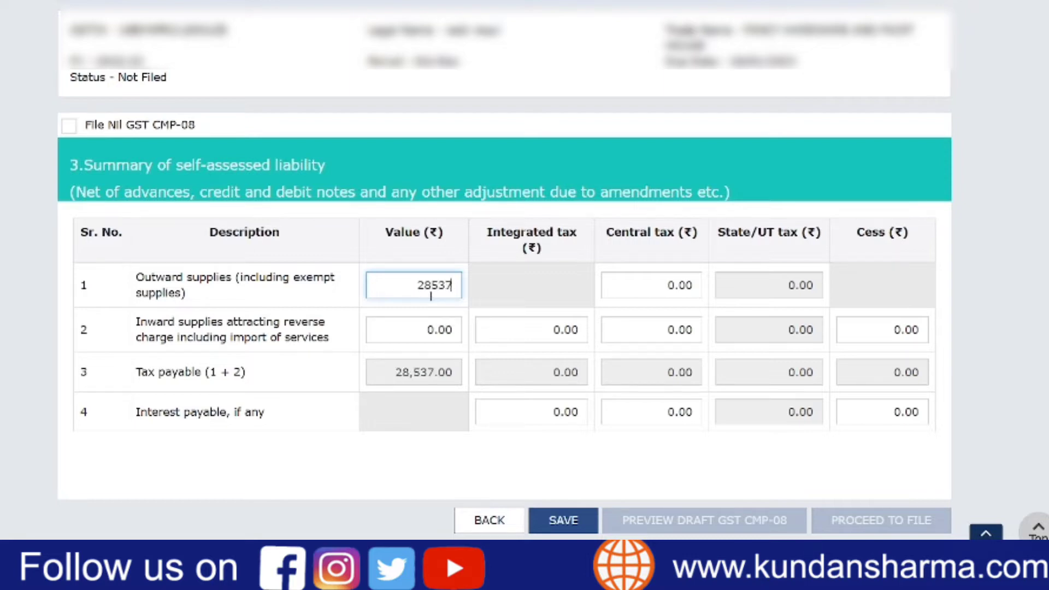
{"action": "left_click", "coordinate": [539, 465]}
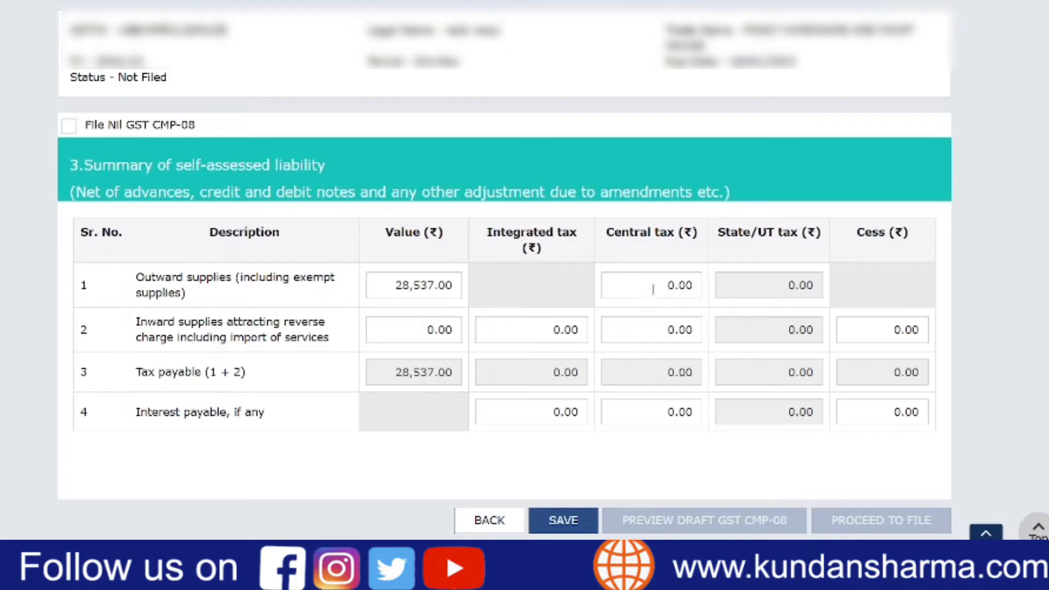
- Set the central tax on outward supplies to 142.68
{"action": "left_click", "coordinate": [697, 285]}
{"action": "type", "text": "142.68"}
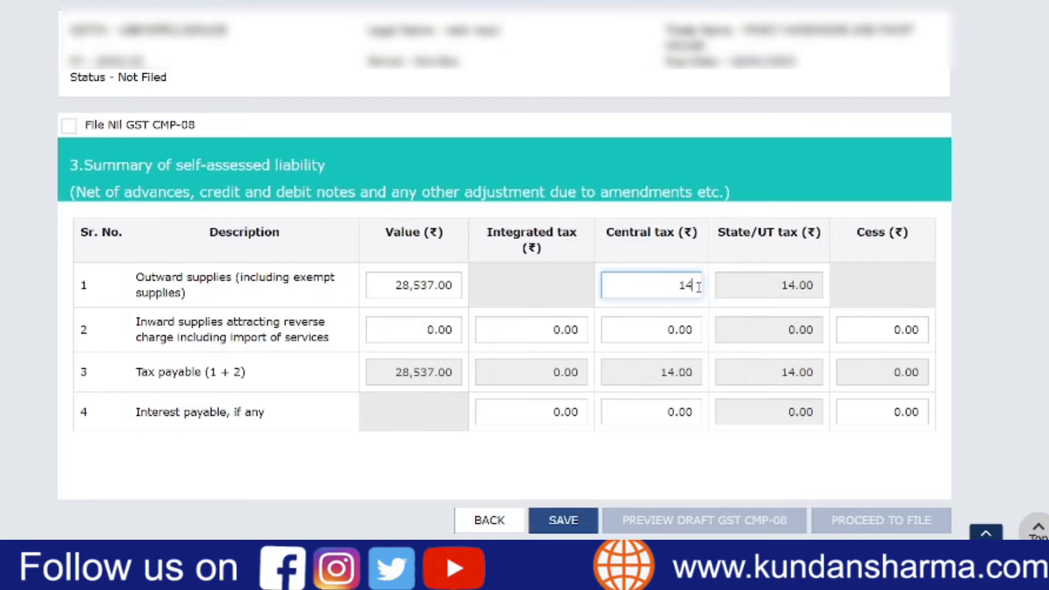
{"action": "left_click", "coordinate": [693, 312]}
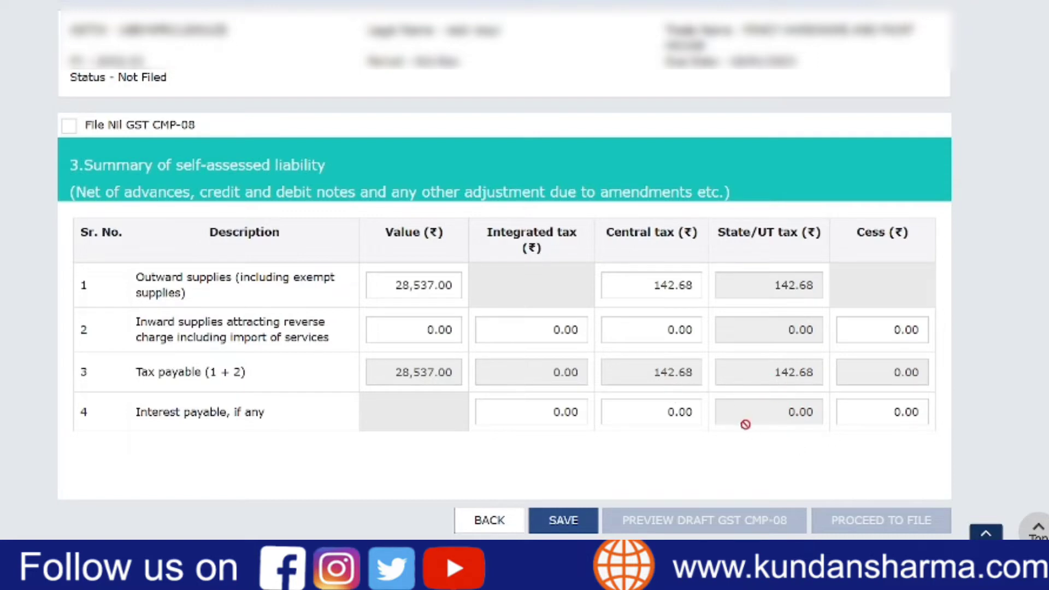
- Save the self-assessed liability summary and dismiss the save confirmation
{"action": "scroll", "coordinate": [744, 424], "scroll_direction": "down", "scroll_amount": 1}
{"action": "left_click", "coordinate": [563, 460]}
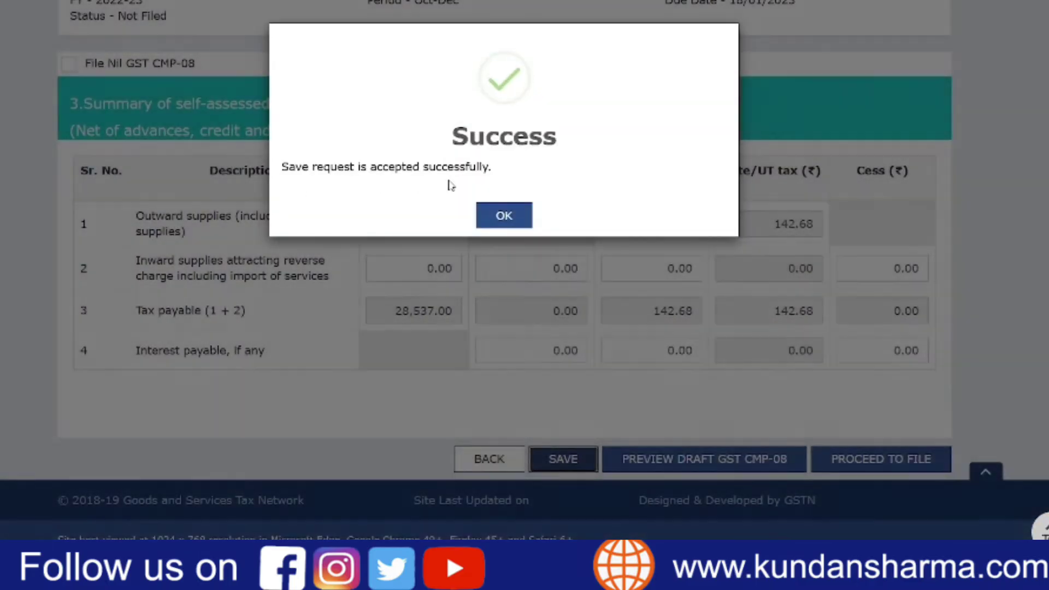
{"action": "left_click", "coordinate": [505, 217]}
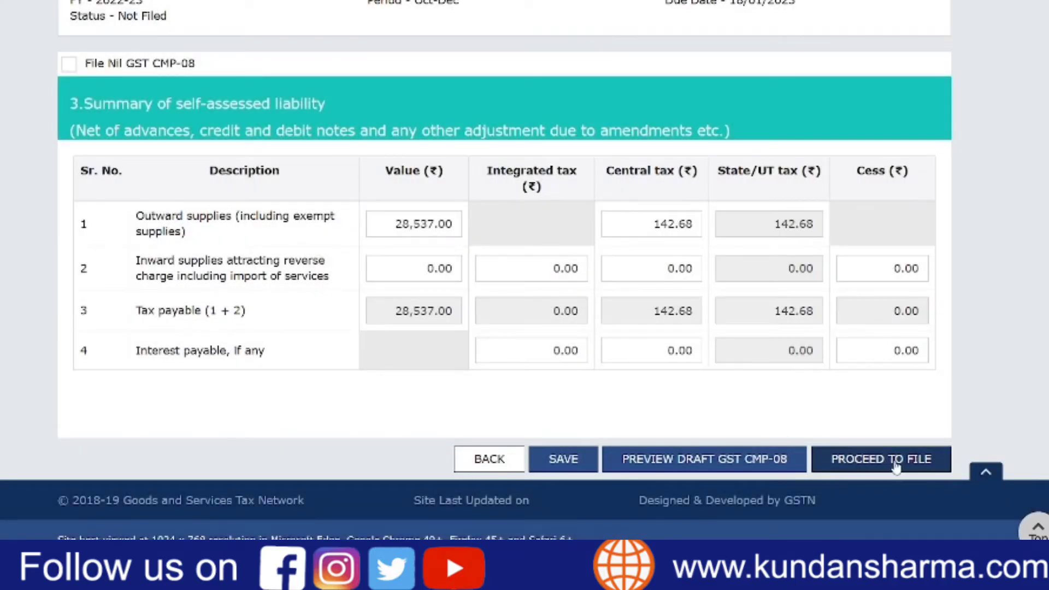
- Submit the CMP-08 statement for liability computation and refresh its filing status
{"action": "left_click", "coordinate": [927, 465]}
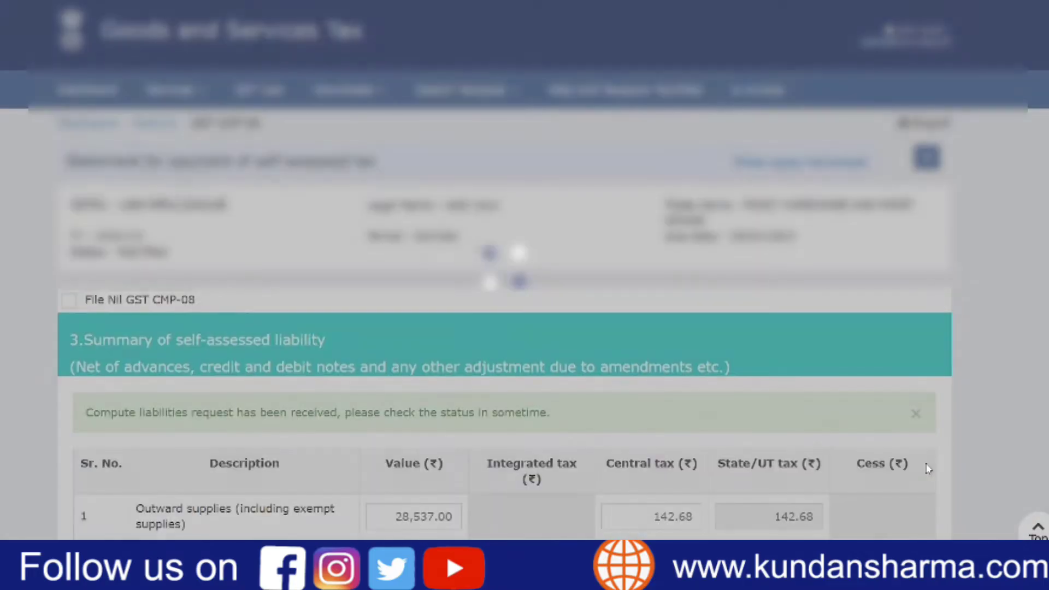
{"action": "scroll", "coordinate": [795, 336], "scroll_direction": "down", "scroll_amount": 3}
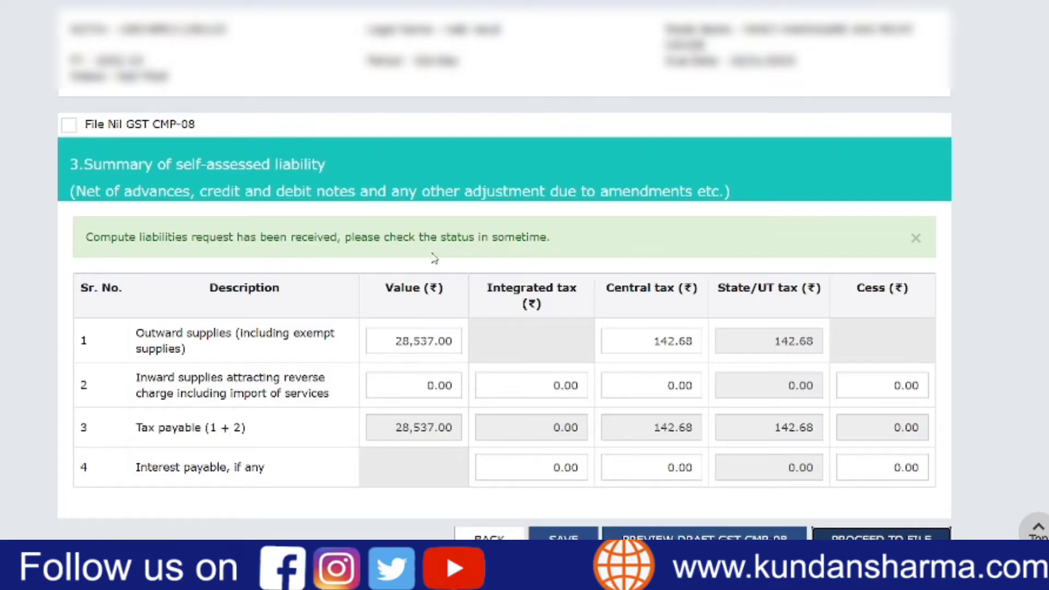
{"action": "scroll", "coordinate": [781, 343], "scroll_direction": "up", "scroll_amount": 3}
{"action": "left_click", "coordinate": [927, 157]}
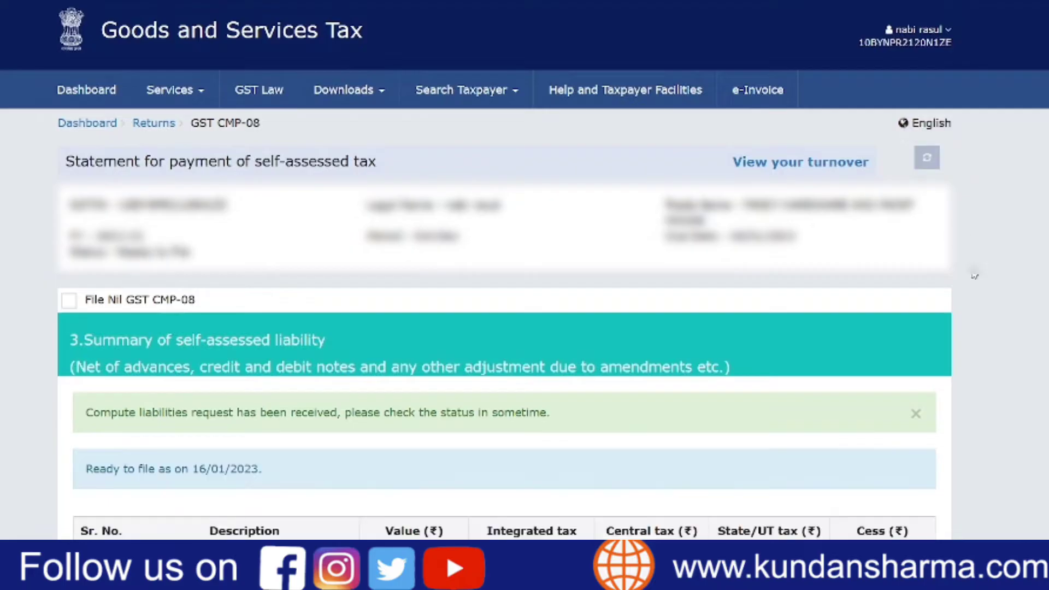
- Proceed to the Payment of Tax page for the CMP-08 and review the cash ledger balance and tax payable tables
{"action": "scroll", "coordinate": [981, 434], "scroll_direction": "down", "scroll_amount": 5}
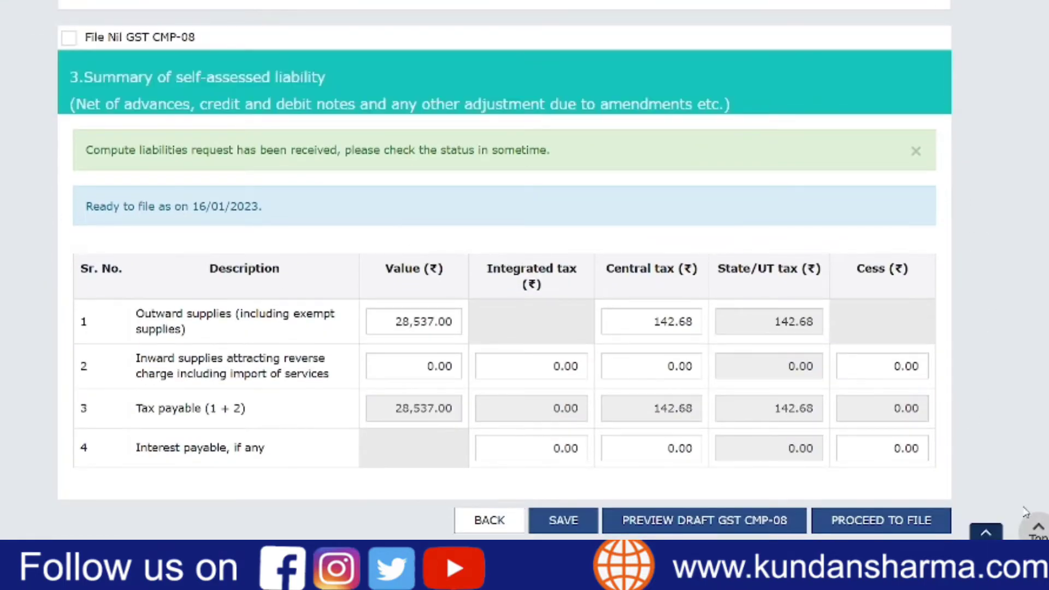
{"action": "left_click", "coordinate": [878, 523]}
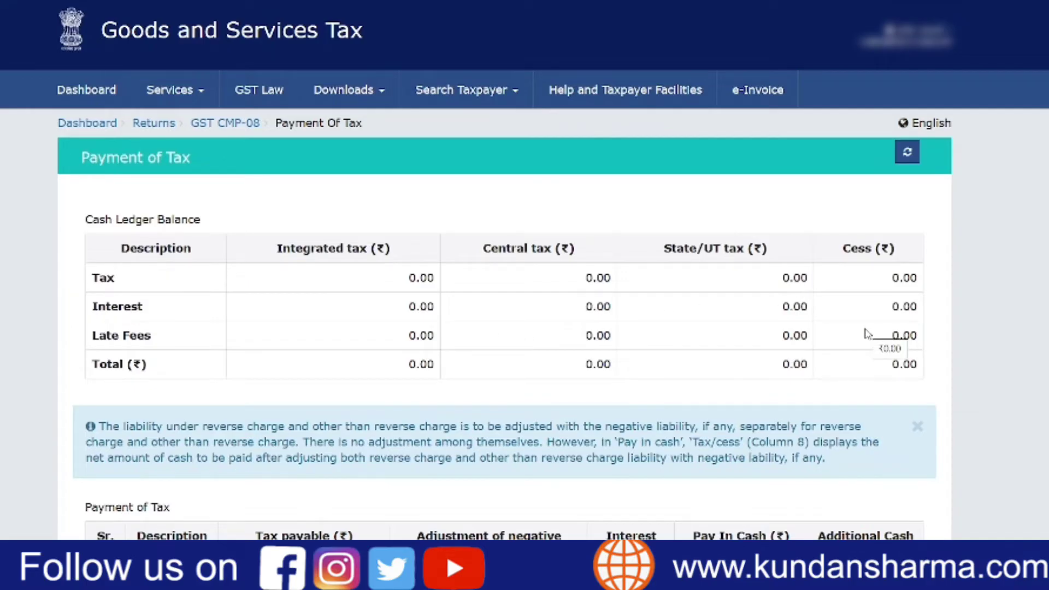
{"action": "scroll", "coordinate": [866, 333], "scroll_direction": "down", "scroll_amount": 6}
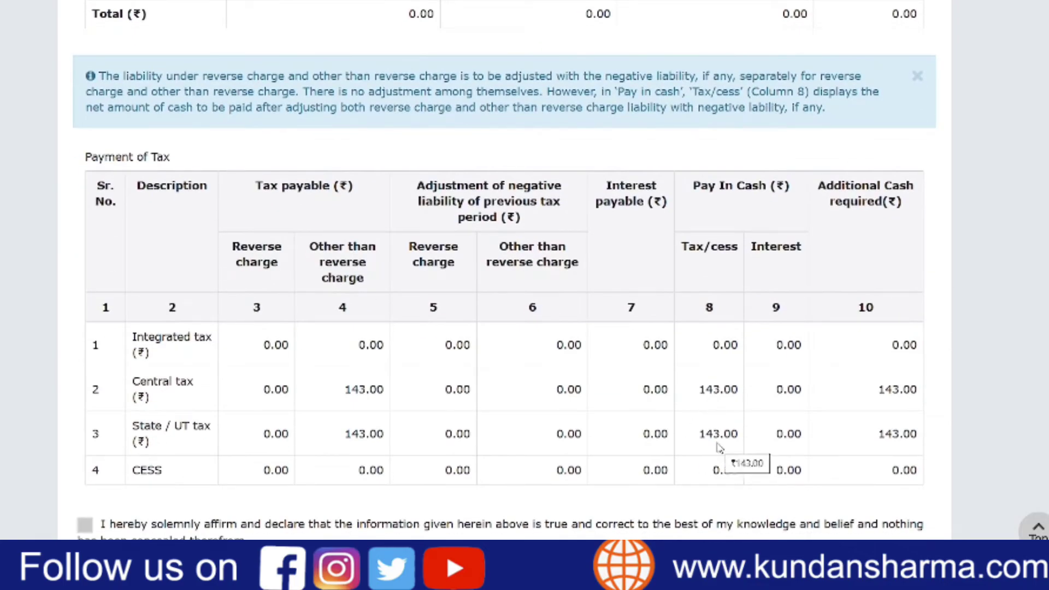
{"action": "scroll", "coordinate": [743, 404], "scroll_direction": "down", "scroll_amount": 3}
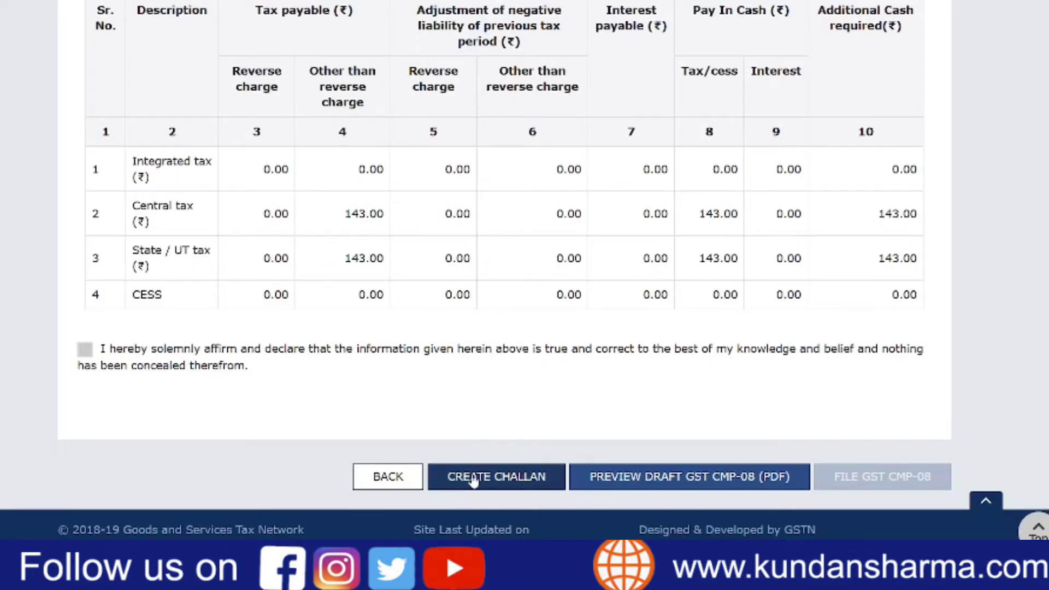
- Generate a challan for the additional cash required, with E-Payment as the payment mode
{"action": "left_click", "coordinate": [523, 477]}
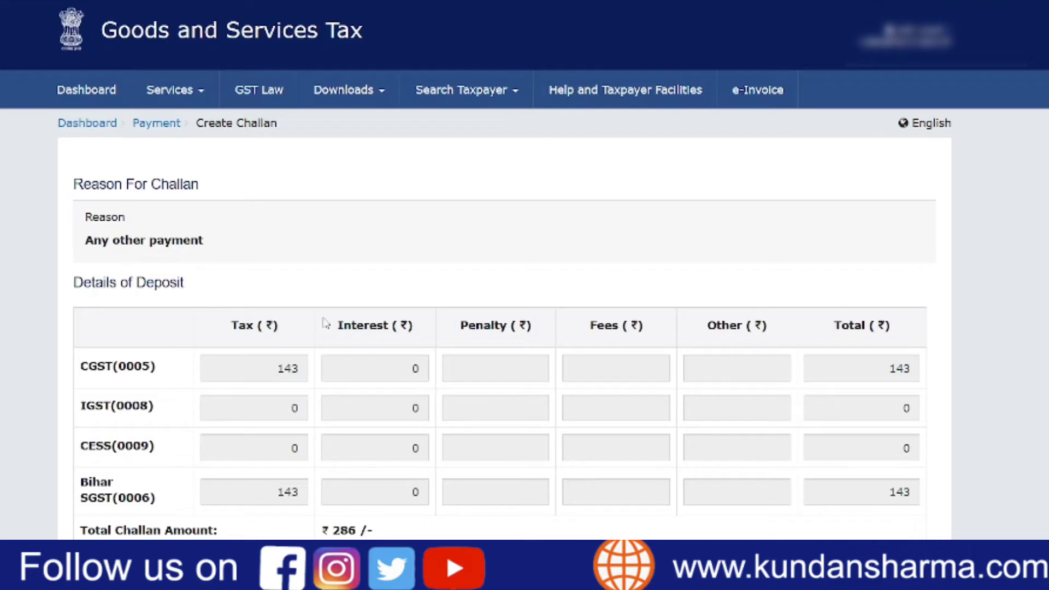
{"action": "scroll", "coordinate": [403, 494], "scroll_direction": "down", "scroll_amount": 3}
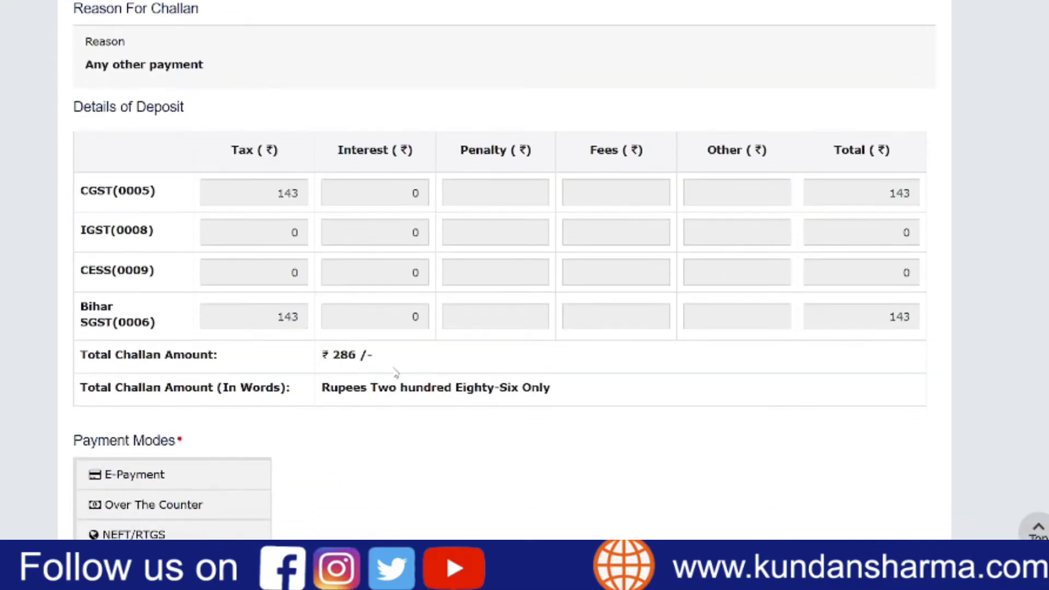
{"action": "scroll", "coordinate": [396, 374], "scroll_direction": "down", "scroll_amount": 2}
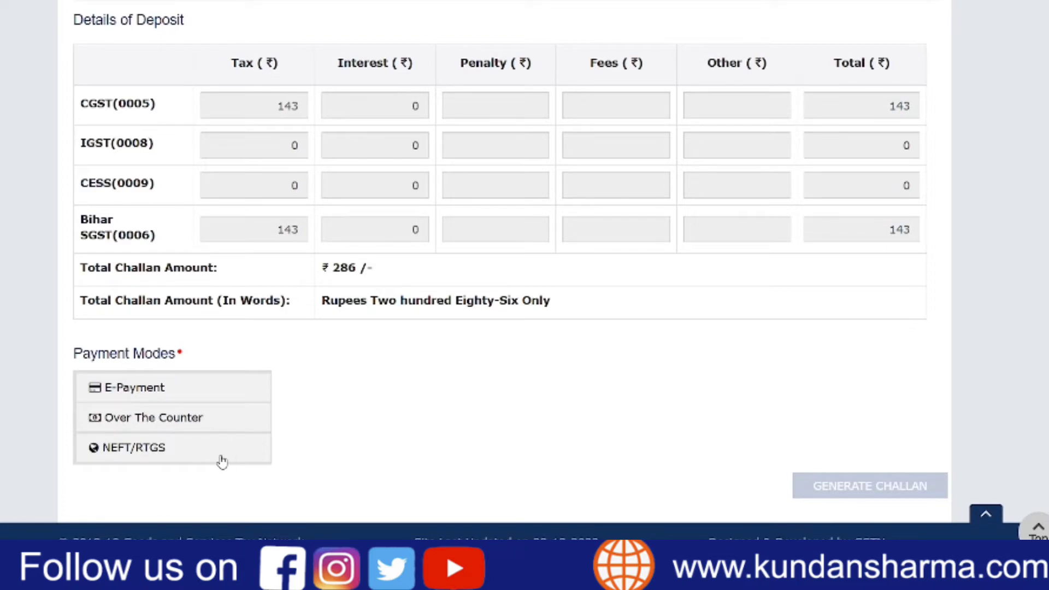
{"action": "left_click", "coordinate": [214, 392]}
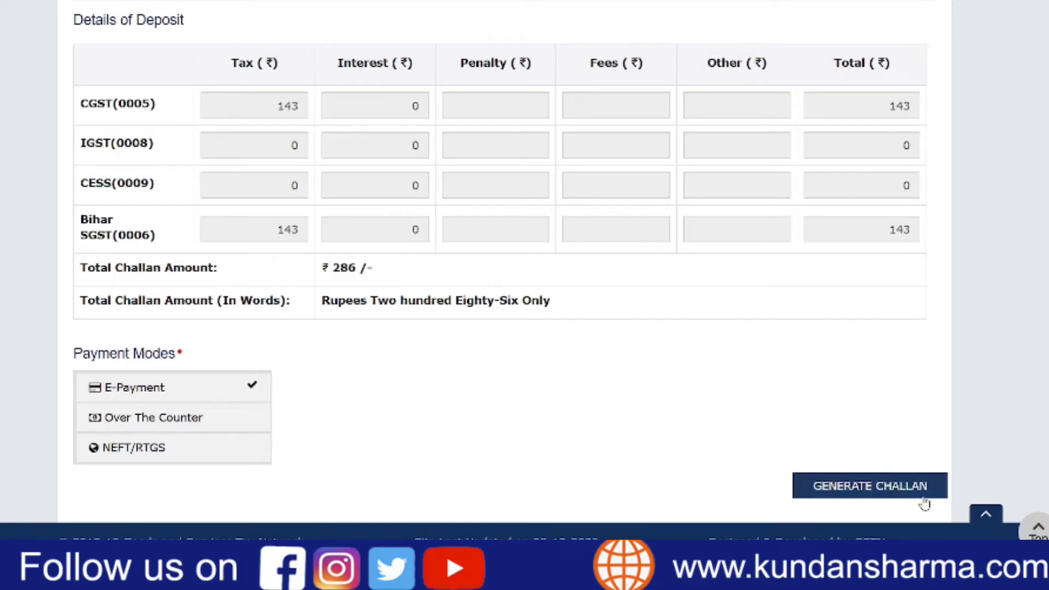
{"action": "left_click", "coordinate": [892, 490]}
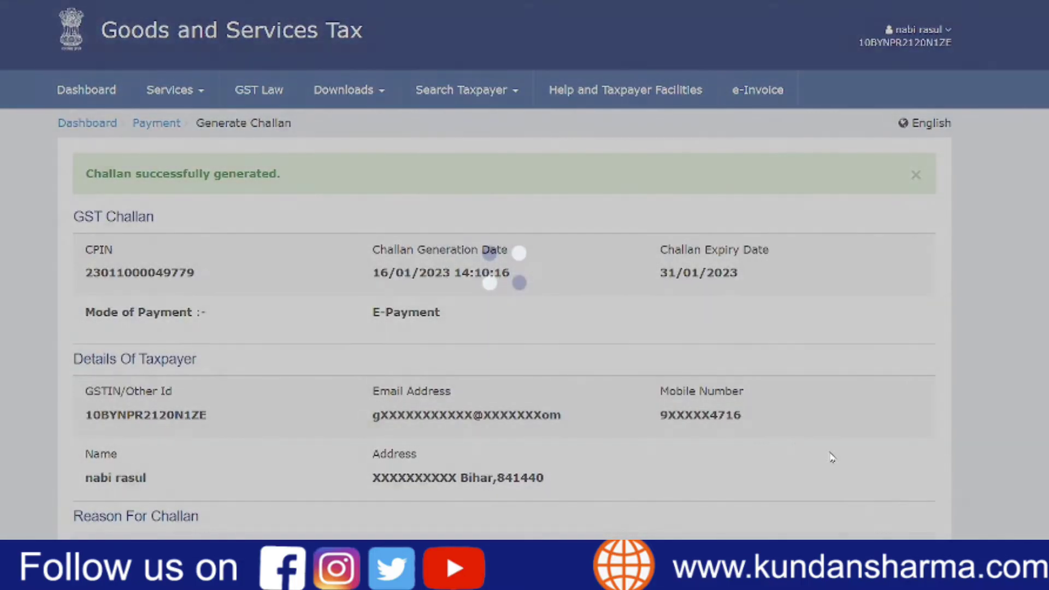
- Start paying the generated challan by Net Banking through ICICI BANK LIMITED, accepting the terms and conditions
{"action": "left_click_drag", "start_coordinate": [92, 174], "coordinate": [284, 192]}
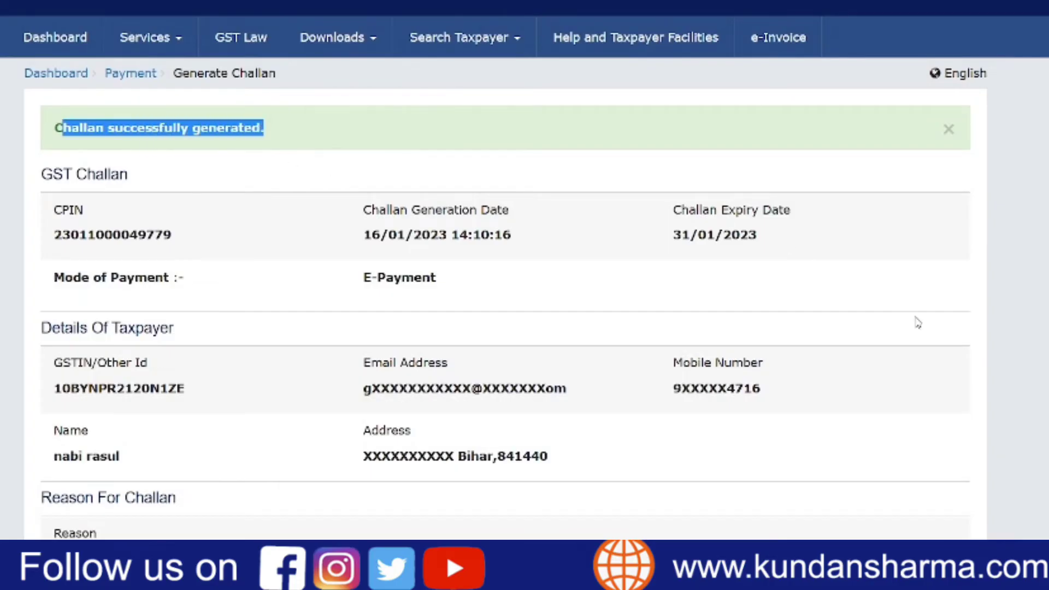
{"action": "left_click", "coordinate": [918, 323]}
{"action": "scroll", "coordinate": [862, 344], "scroll_direction": "down", "scroll_amount": 10}
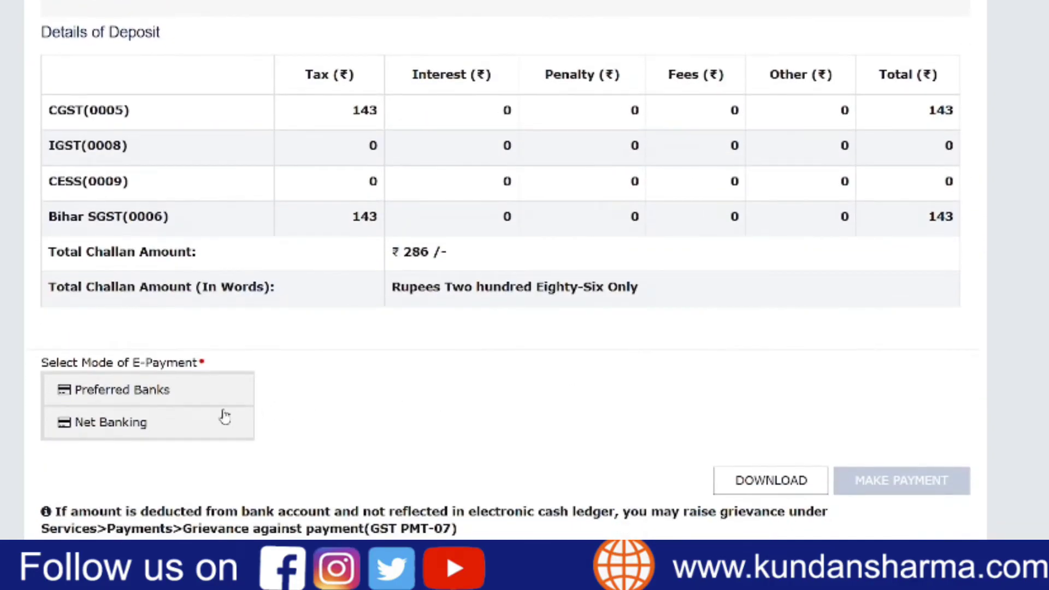
{"action": "left_click", "coordinate": [208, 422]}
{"action": "scroll", "coordinate": [473, 372], "scroll_direction": "down", "scroll_amount": 3}
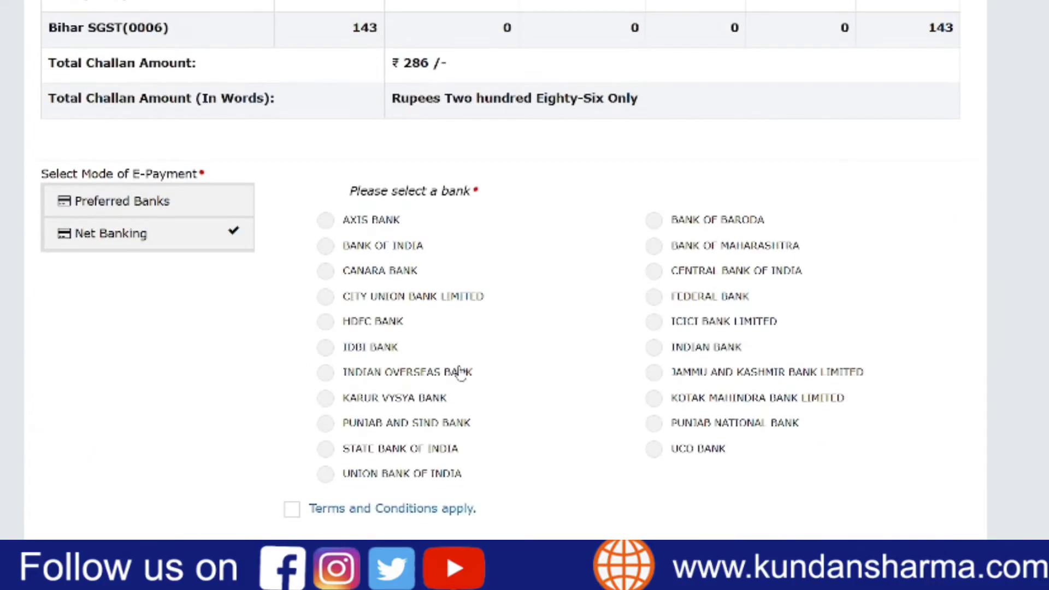
{"action": "left_click", "coordinate": [653, 321]}
{"action": "scroll", "coordinate": [653, 322], "scroll_direction": "down", "scroll_amount": 3}
{"action": "left_click", "coordinate": [291, 320]}
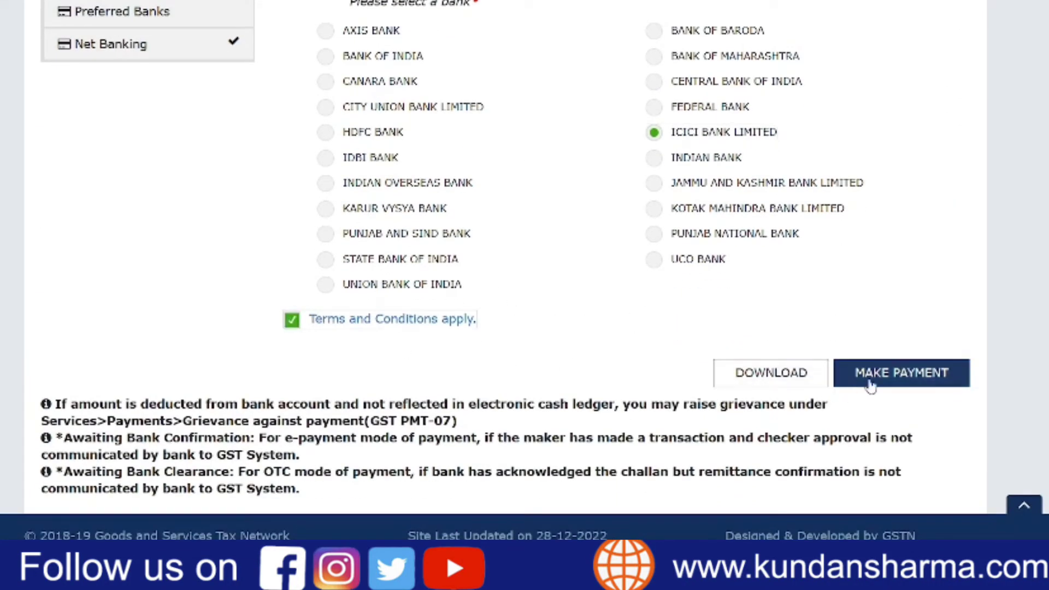
{"action": "left_click", "coordinate": [894, 381]}
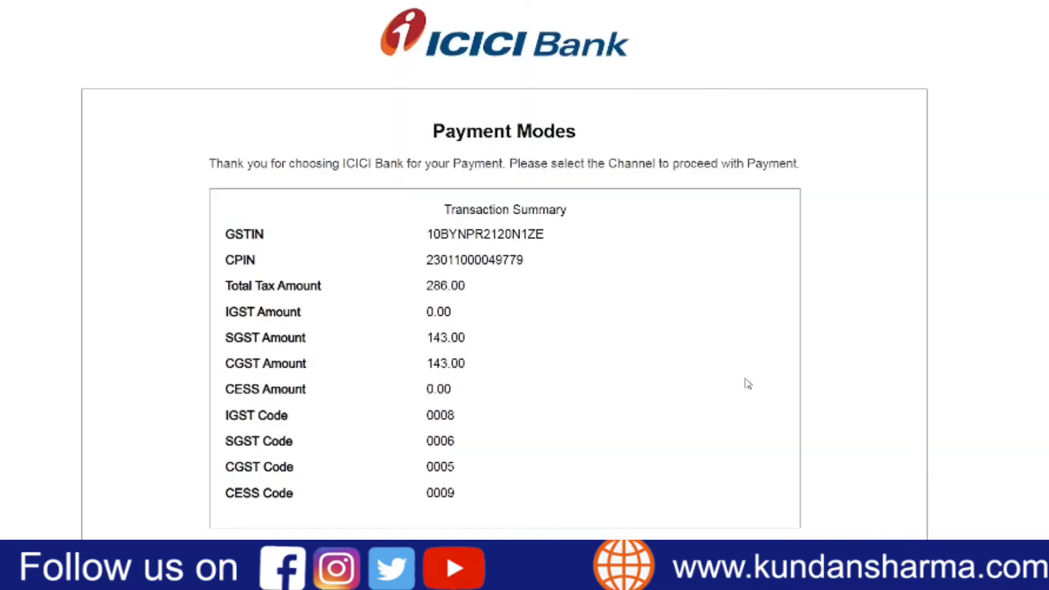
- Pay the challan as a retail user, submit the bank transaction and decline the saved-password update
{"action": "scroll", "coordinate": [683, 371], "scroll_direction": "down", "scroll_amount": 3}
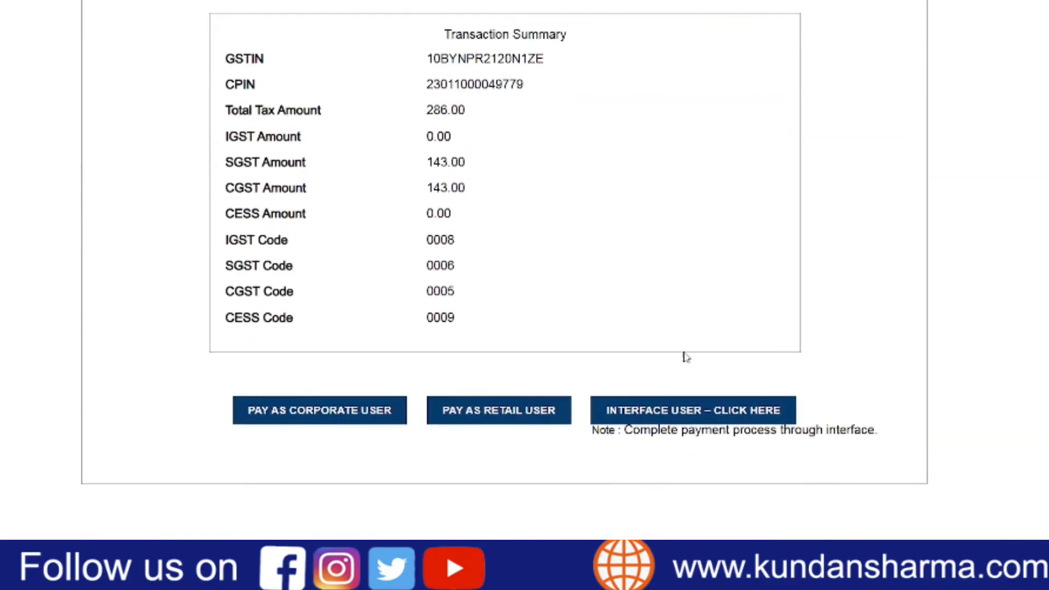
{"action": "left_click", "coordinate": [475, 415]}
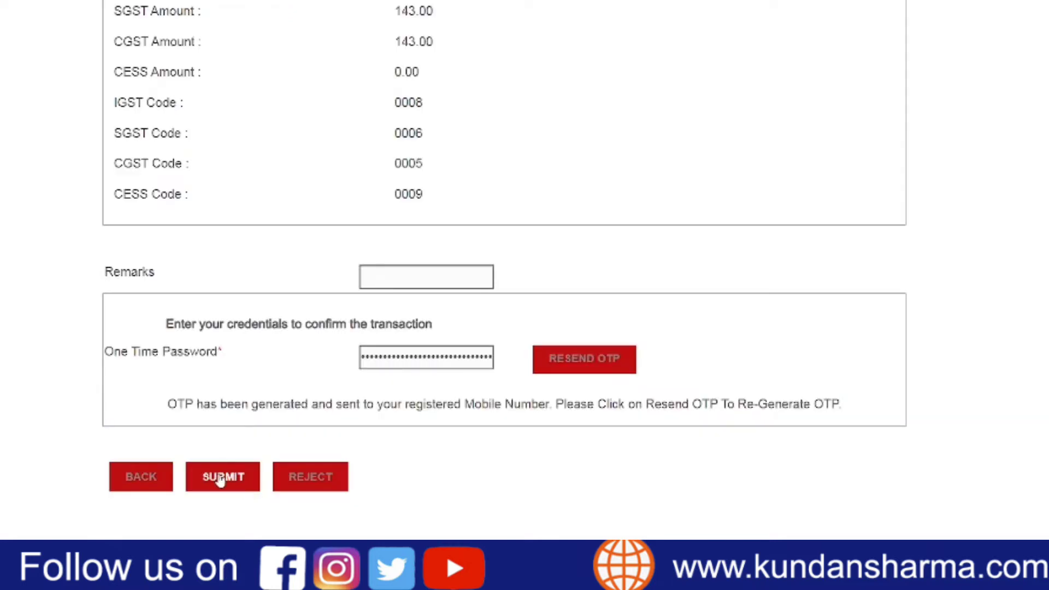
{"action": "left_click", "coordinate": [220, 477]}
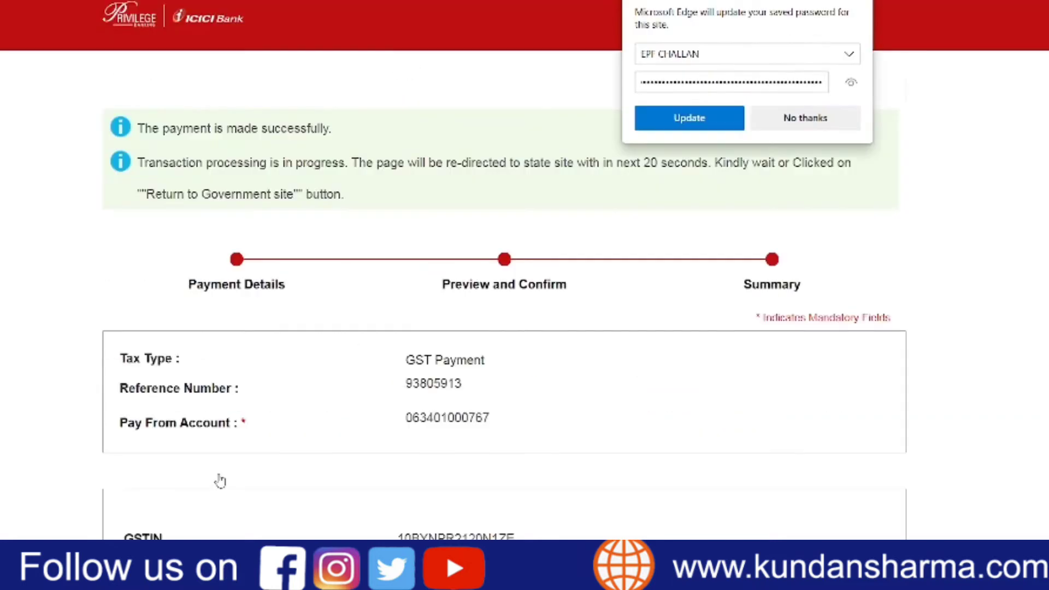
{"action": "left_click", "coordinate": [799, 128]}
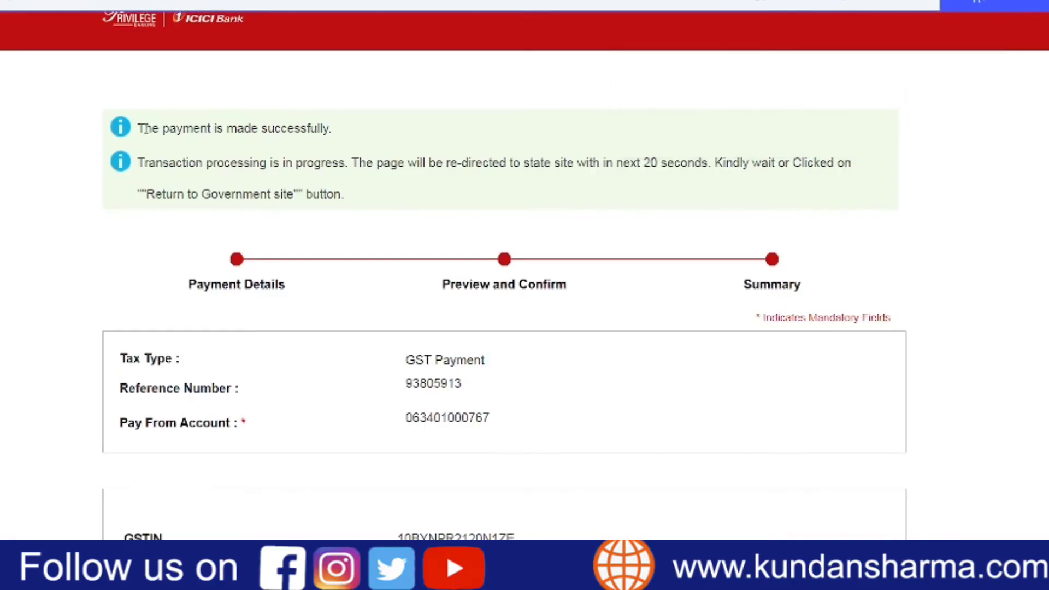
- Check the payment status on the bank's summary page and return to the government site
{"action": "left_click_drag", "start_coordinate": [136, 127], "coordinate": [342, 129]}
{"action": "left_click", "coordinate": [712, 246]}
{"action": "scroll", "coordinate": [714, 249], "scroll_direction": "down", "scroll_amount": 7}
{"action": "scroll", "coordinate": [713, 251], "scroll_direction": "down", "scroll_amount": 2}
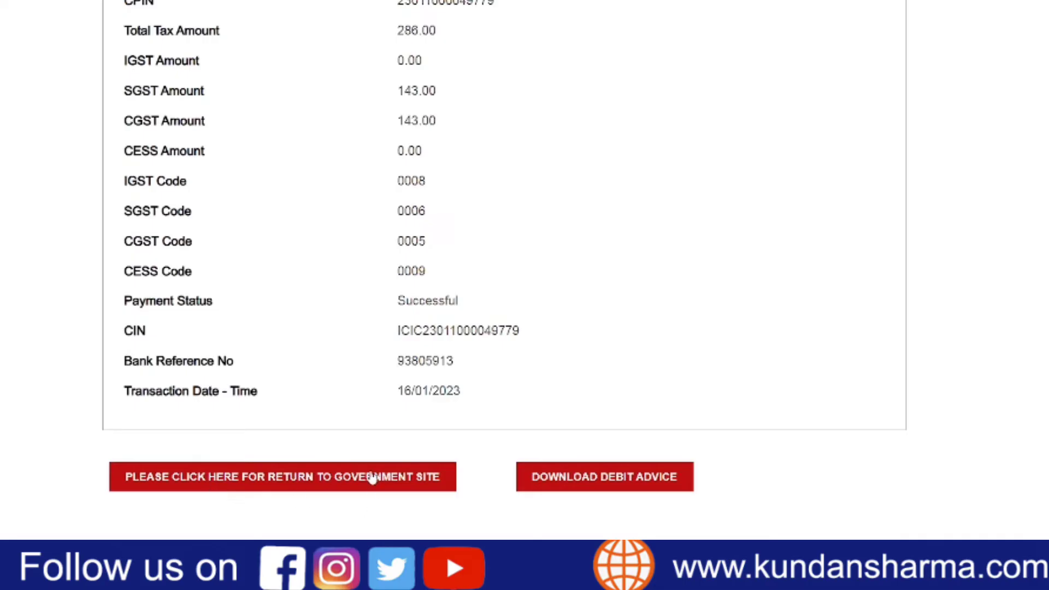
{"action": "left_click", "coordinate": [294, 485]}
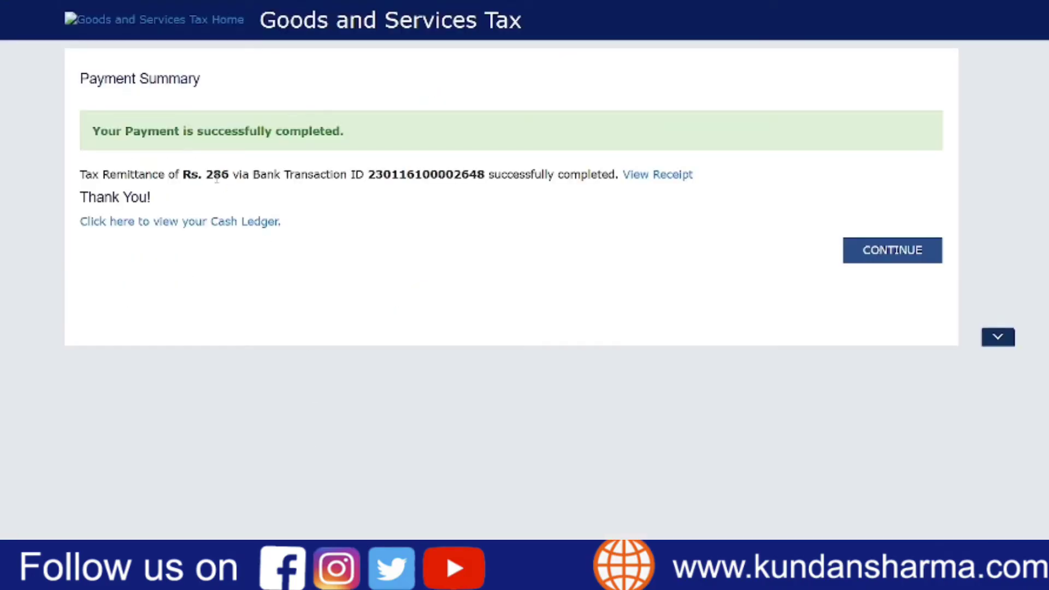
- Open the receipt for the completed tax remittance and download it
{"action": "left_click_drag", "start_coordinate": [213, 174], "coordinate": [229, 174]}
{"action": "left_click", "coordinate": [484, 252]}
{"action": "left_click", "coordinate": [676, 176]}
{"action": "scroll", "coordinate": [780, 330], "scroll_direction": "down", "scroll_amount": 12}
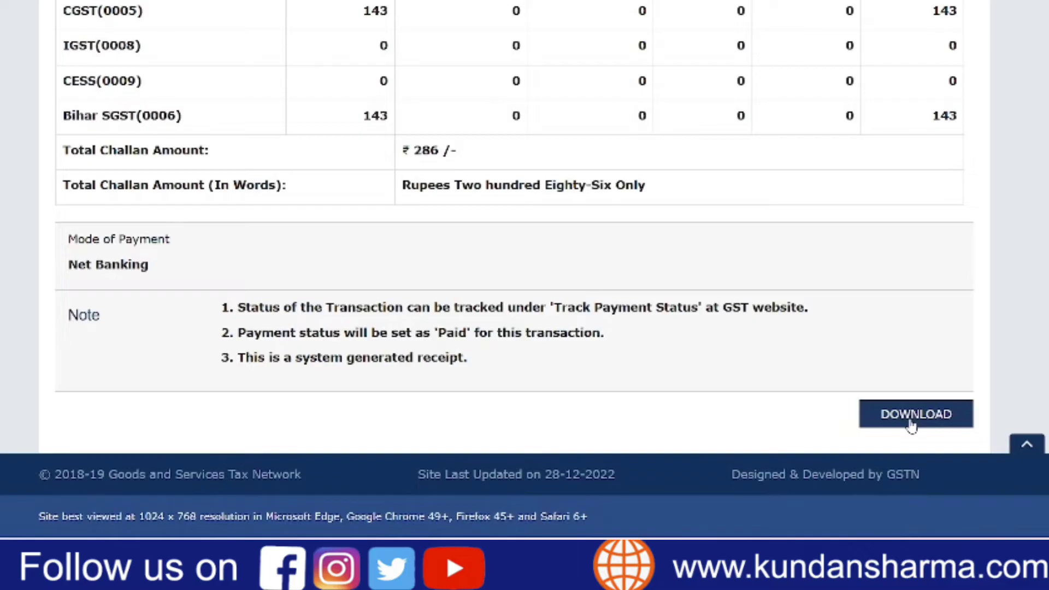
{"action": "left_click", "coordinate": [911, 425]}
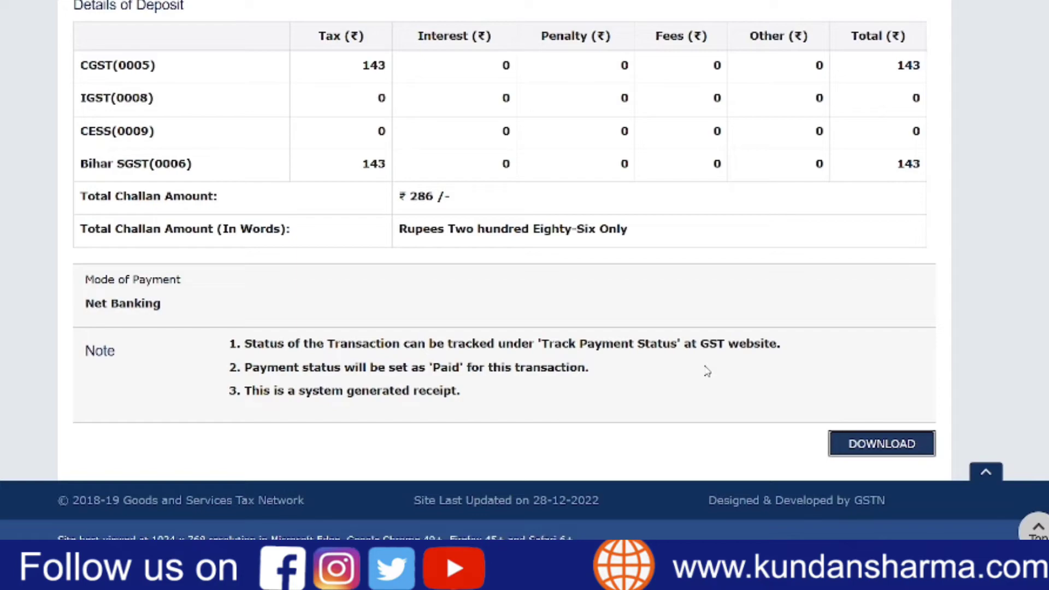
- Open the Electronic Cash Ledger and check the current cash balance
{"action": "scroll", "coordinate": [706, 371], "scroll_direction": "up", "scroll_amount": 12}
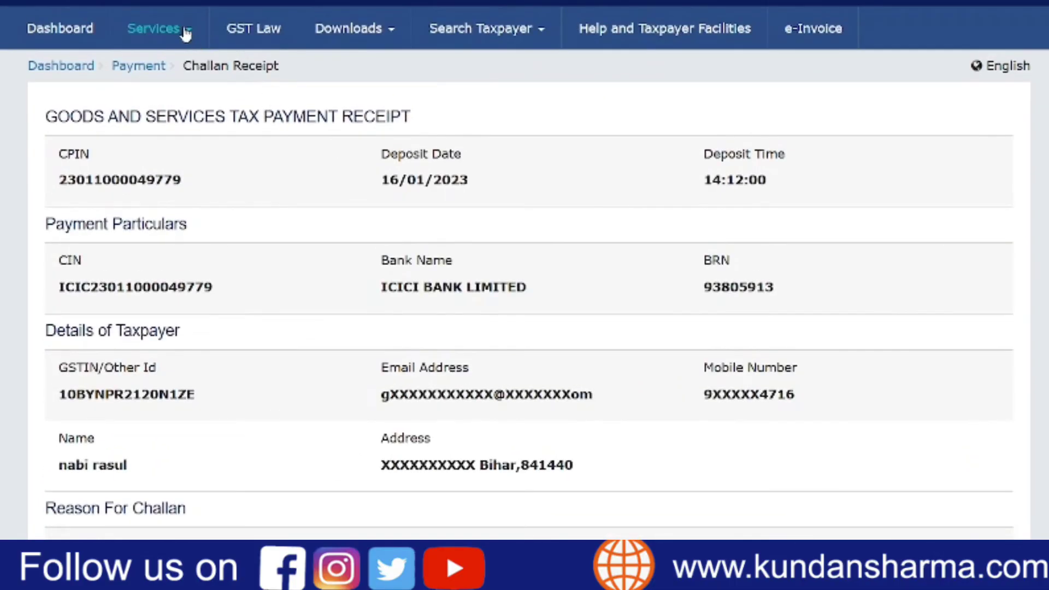
{"action": "left_click", "coordinate": [186, 34]}
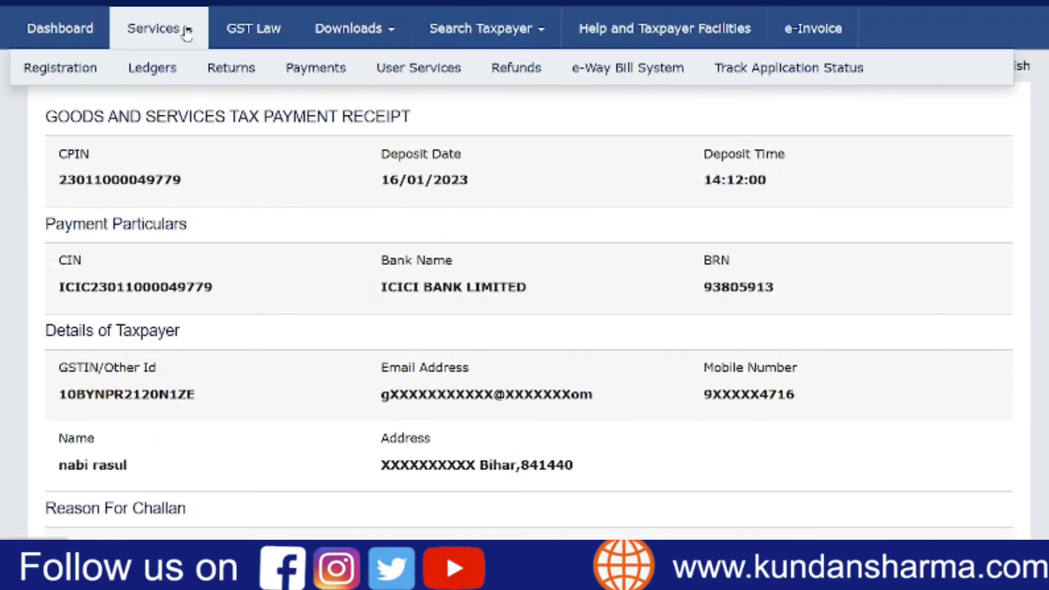
{"action": "mouse_move", "coordinate": [161, 70]}
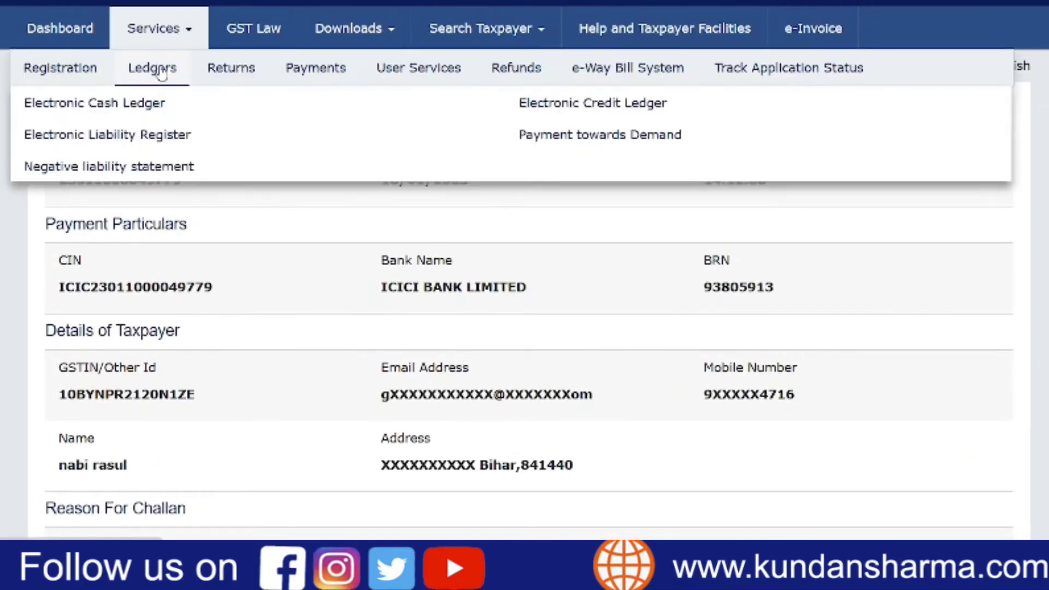
{"action": "left_click", "coordinate": [153, 105]}
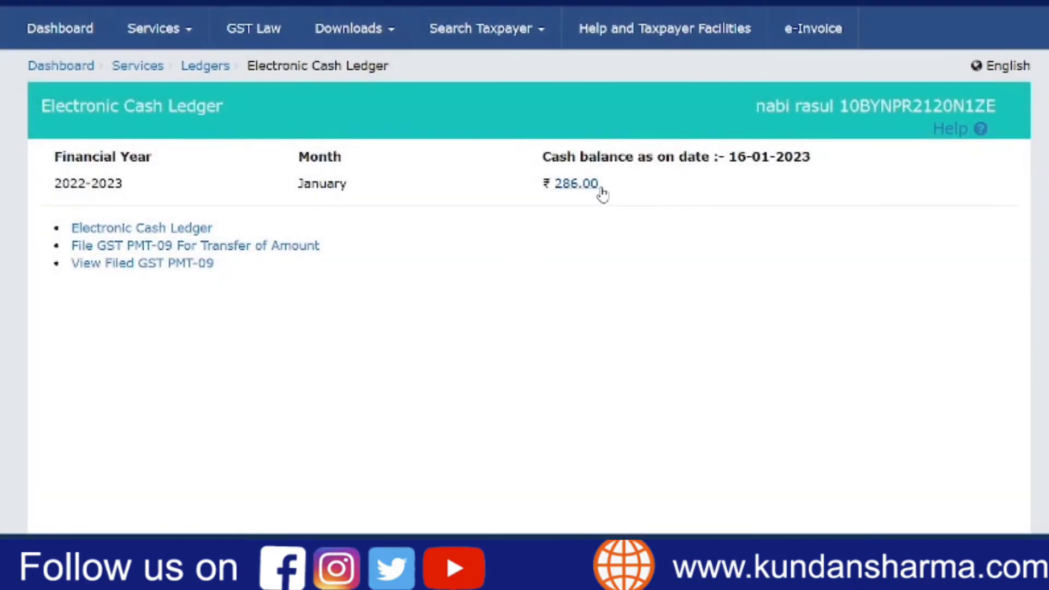
{"action": "left_click_drag", "start_coordinate": [599, 186], "coordinate": [555, 182]}
{"action": "left_click", "coordinate": [580, 194]}
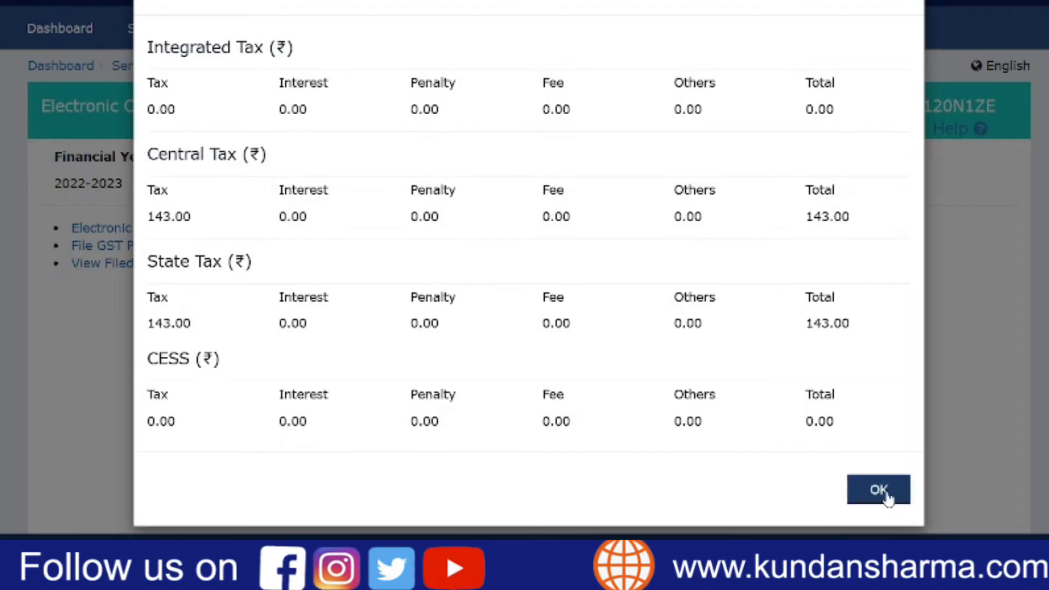
{"action": "left_click", "coordinate": [868, 488]}
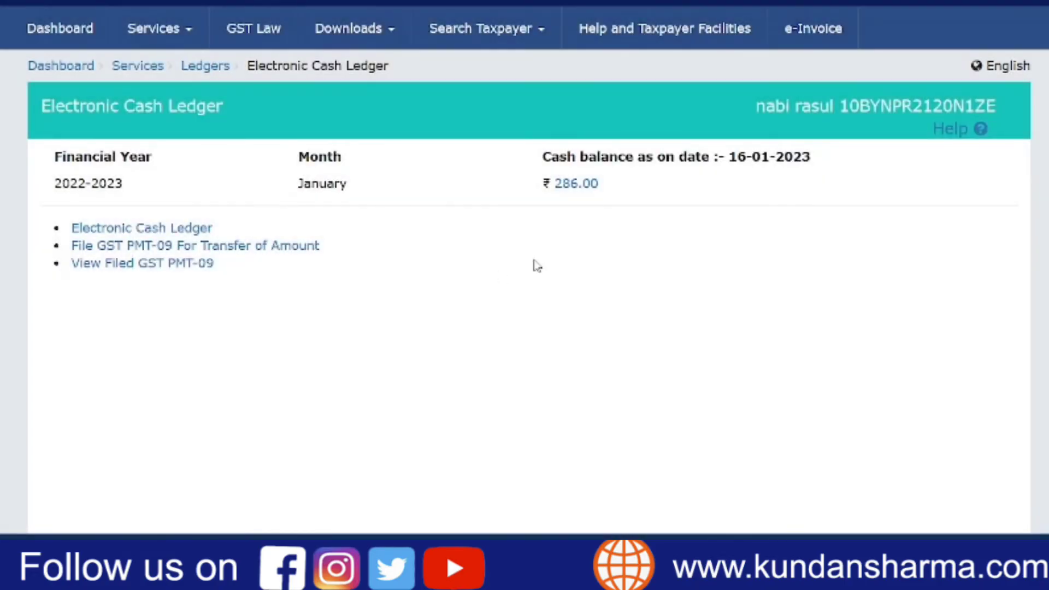
- Go back to the File Returns page and search for Quarter 3 (Oct - Dec) of 2022-23
{"action": "left_click", "coordinate": [65, 29]}
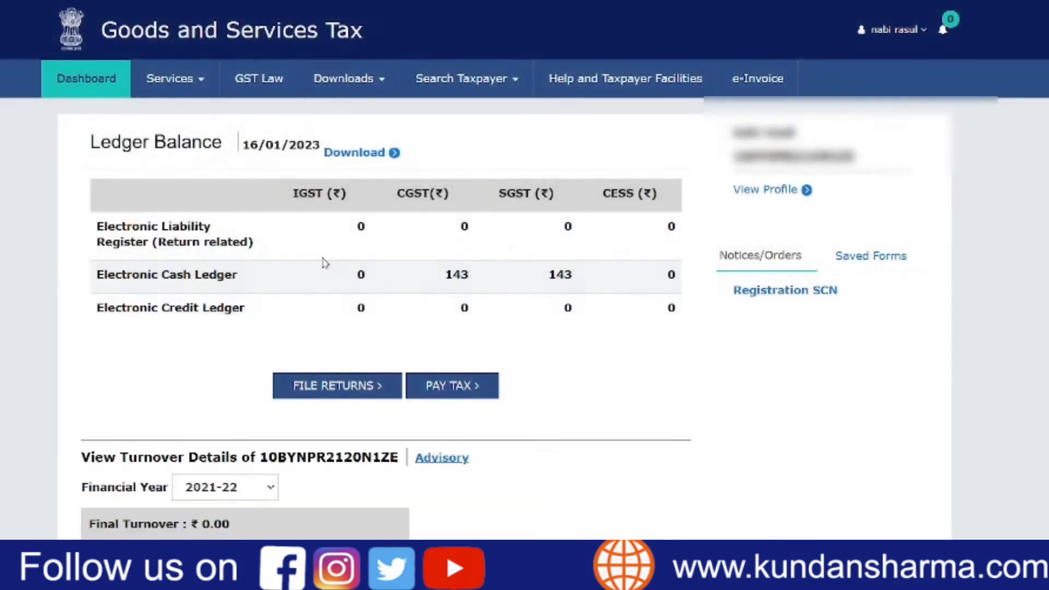
{"action": "left_click", "coordinate": [345, 386]}
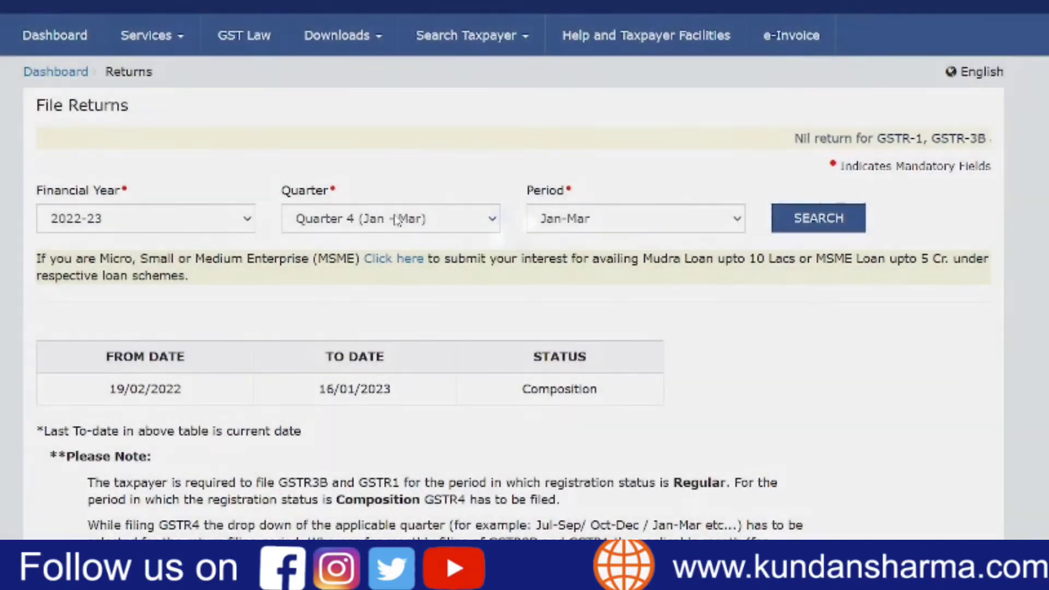
{"action": "left_click", "coordinate": [397, 219]}
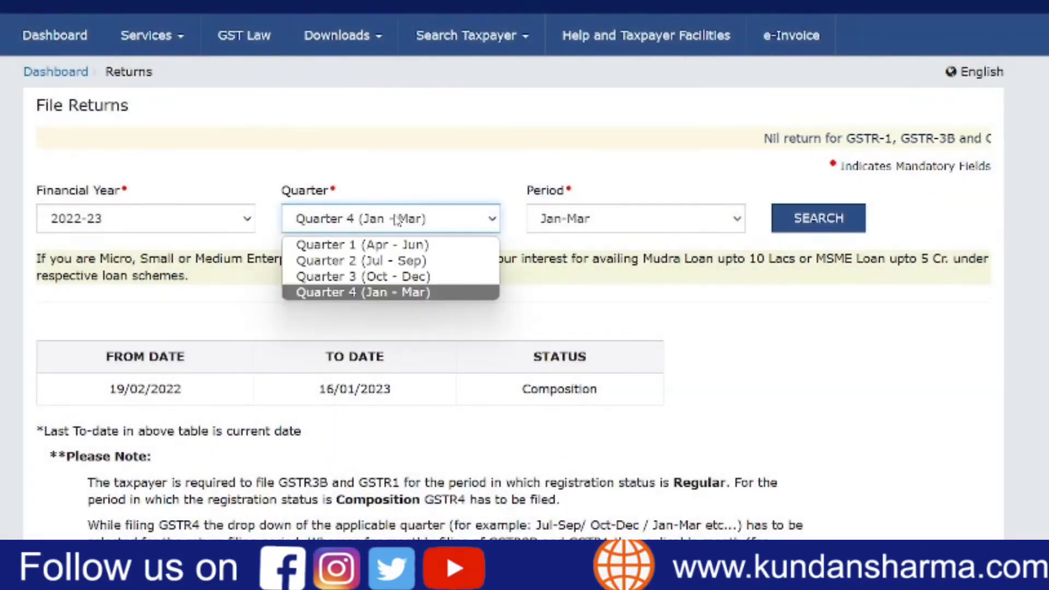
{"action": "left_click", "coordinate": [350, 274]}
{"action": "left_click", "coordinate": [822, 220]}
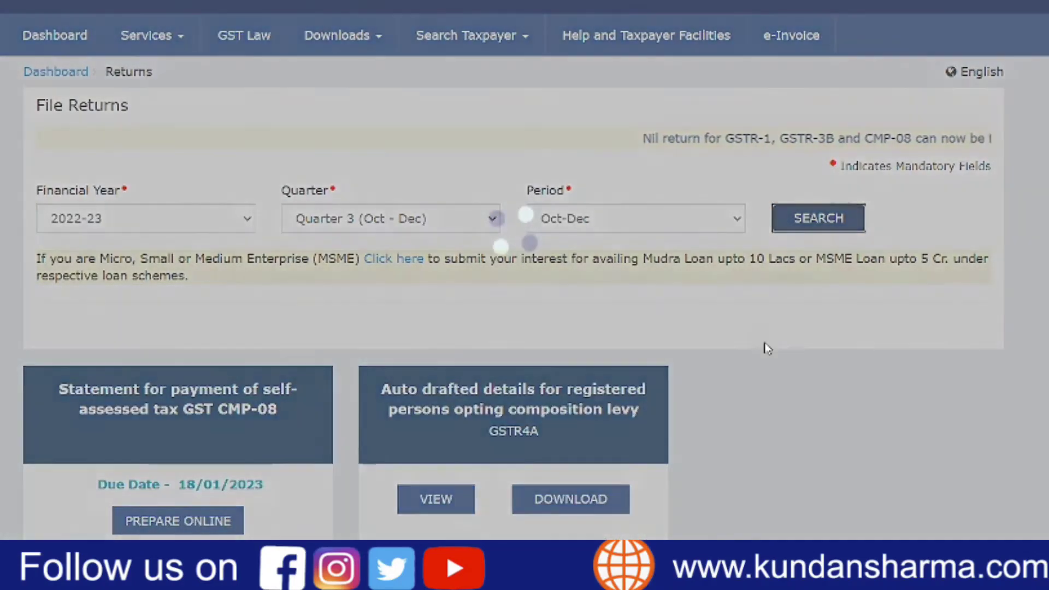
- Open the GST CMP-08 statement for online preparation and proceed to file it
{"action": "scroll", "coordinate": [763, 346], "scroll_direction": "down", "scroll_amount": 3}
{"action": "left_click", "coordinate": [178, 381]}
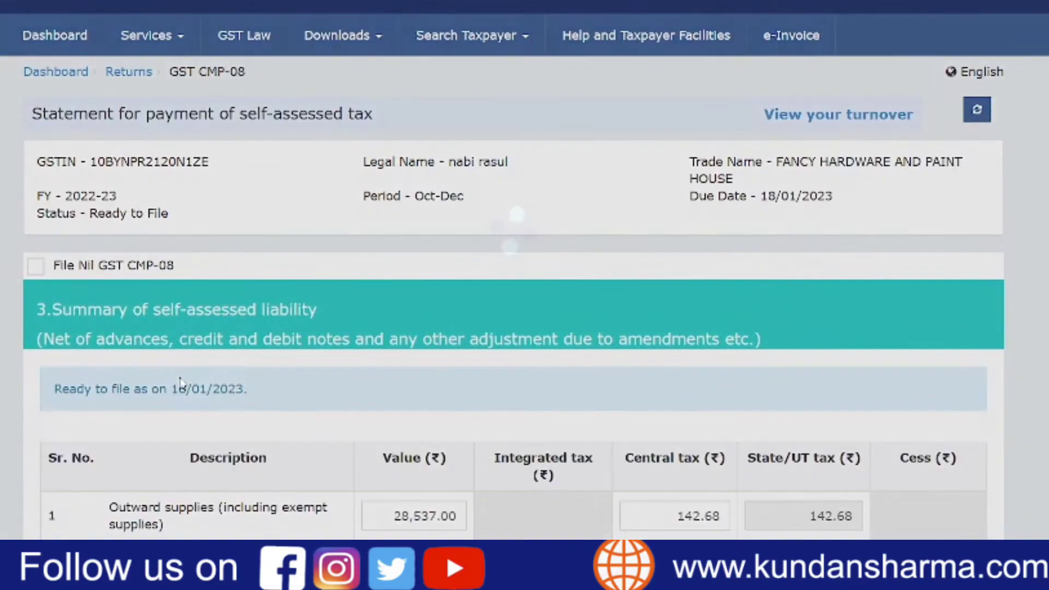
{"action": "scroll", "coordinate": [775, 355], "scroll_direction": "down", "scroll_amount": 5}
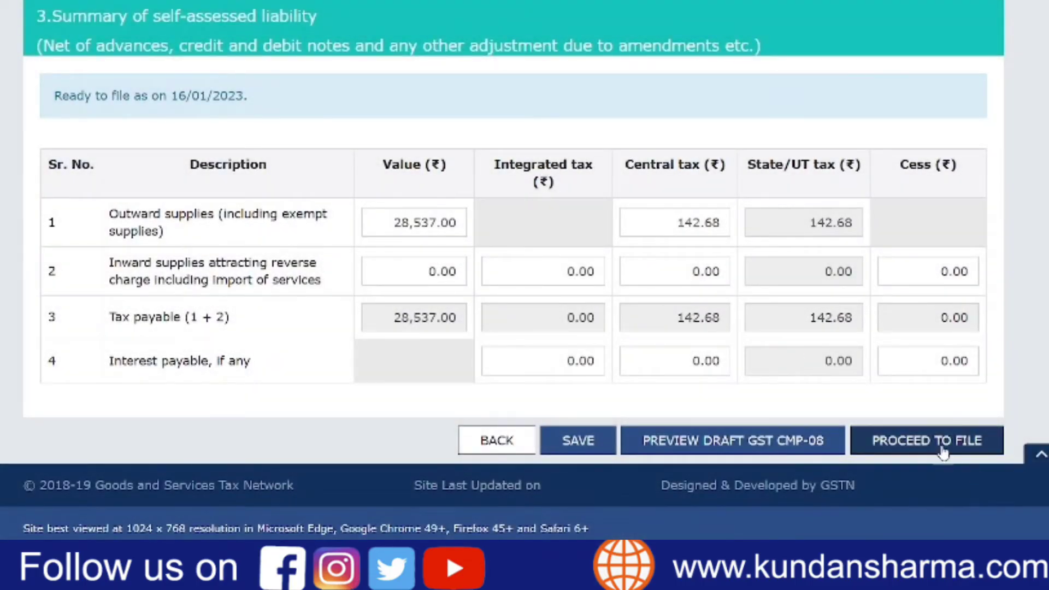
{"action": "left_click", "coordinate": [943, 445]}
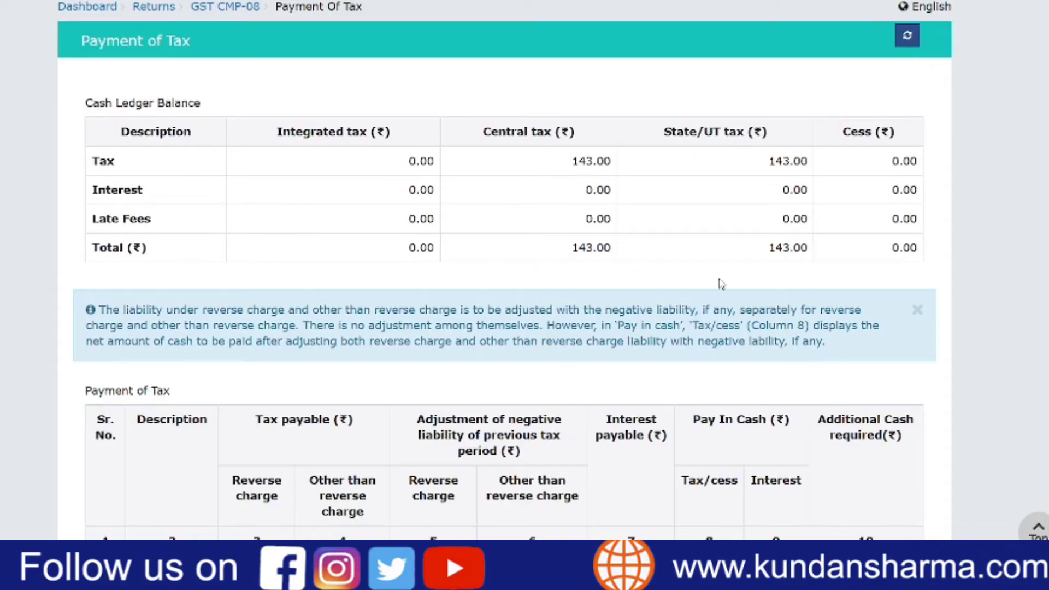
- Accept the declaration on the Payment of Tax page and select the taxpayer as authorised signatory
{"action": "scroll", "coordinate": [817, 267], "scroll_direction": "down", "scroll_amount": 9}
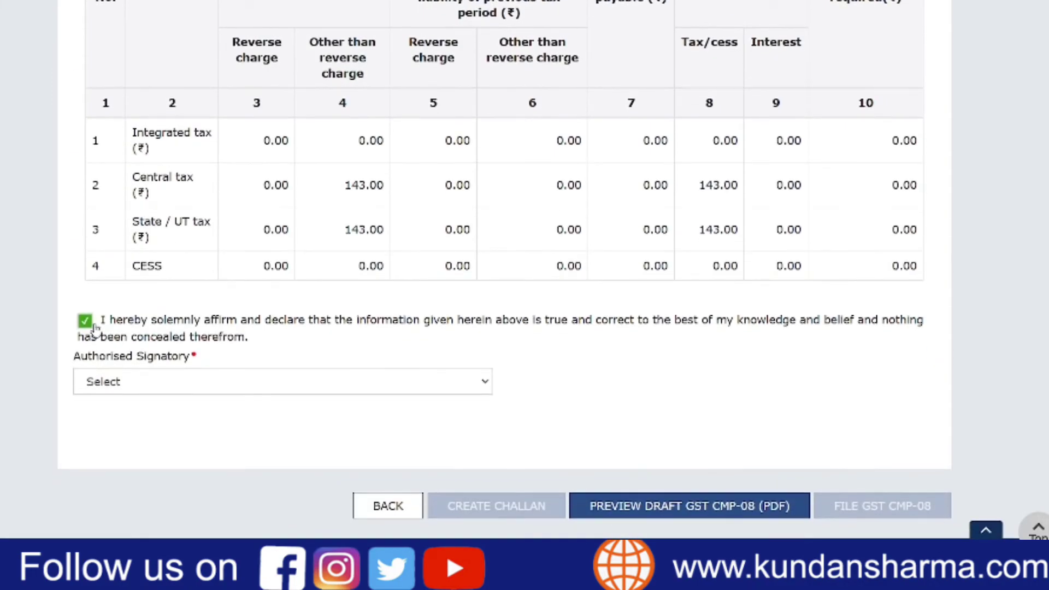
{"action": "left_click", "coordinate": [165, 386]}
{"action": "left_click", "coordinate": [162, 422]}
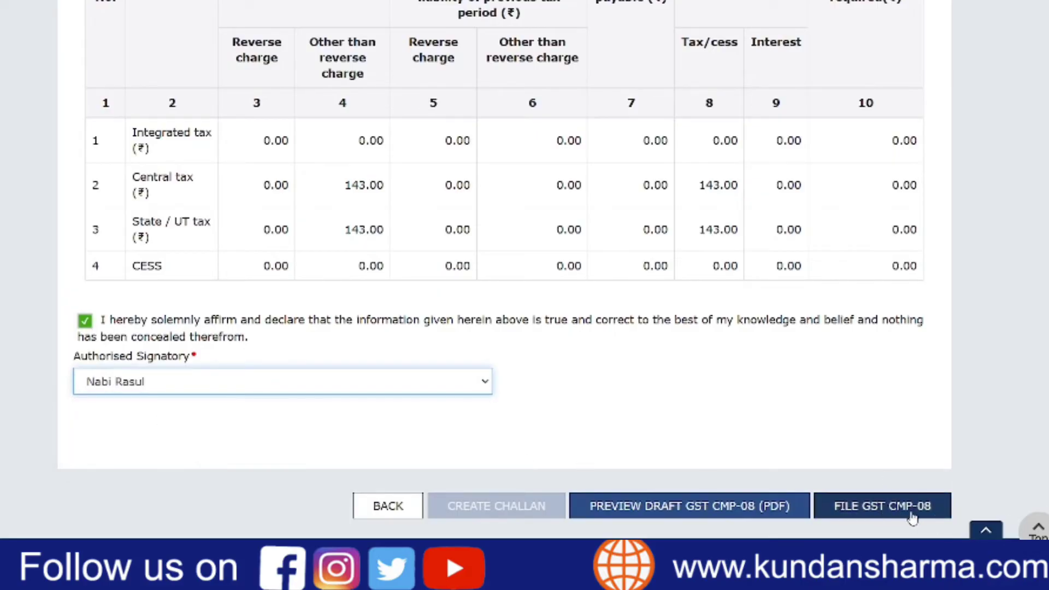
- Submit the GST CMP-08 for filing, confirm the prompt and choose to file with EVC
{"action": "left_click", "coordinate": [930, 516]}
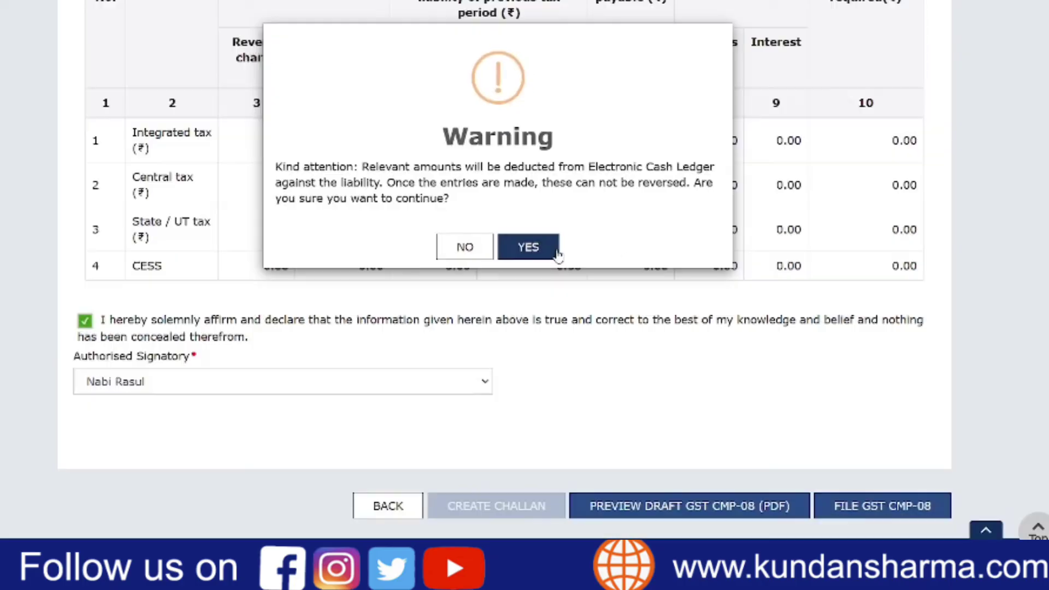
{"action": "left_click", "coordinate": [557, 254]}
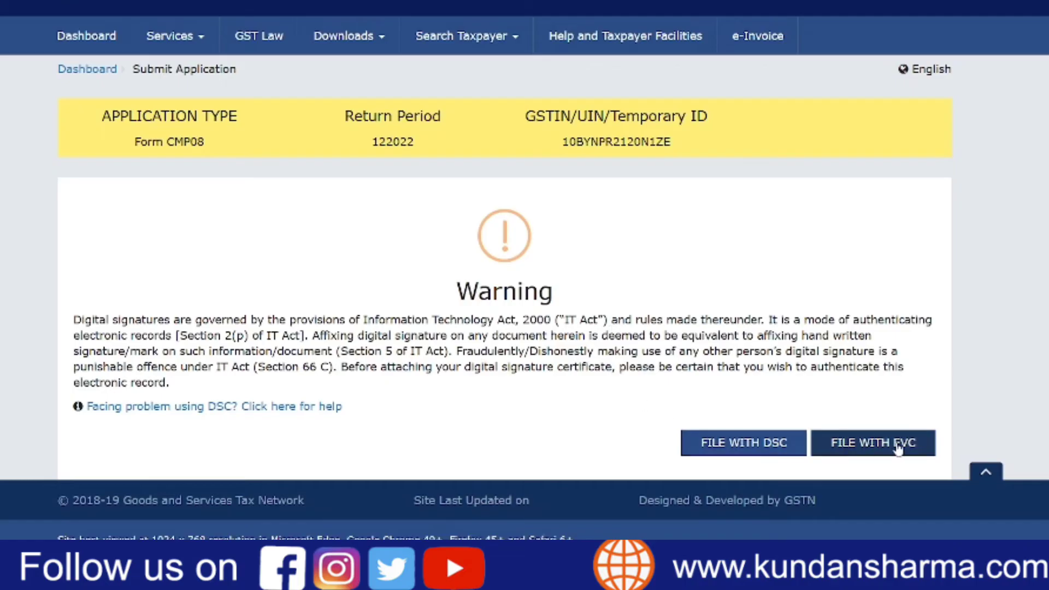
{"action": "left_click", "coordinate": [876, 451]}
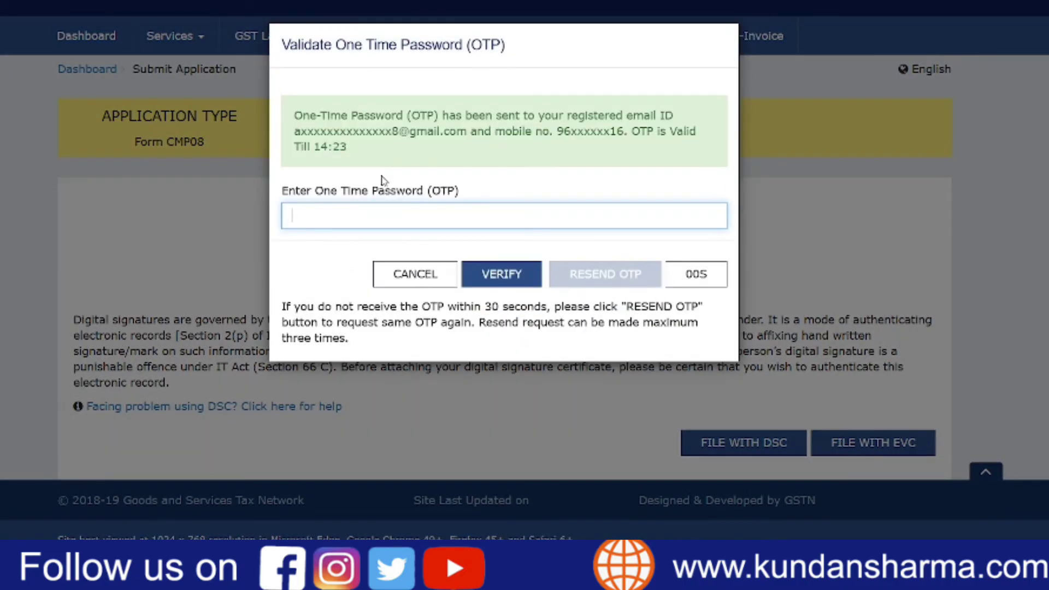
- Enter the one-time password received for EVC filing and verify it to file the GST CMP-08
{"action": "key", "text": "ctrl+v"}
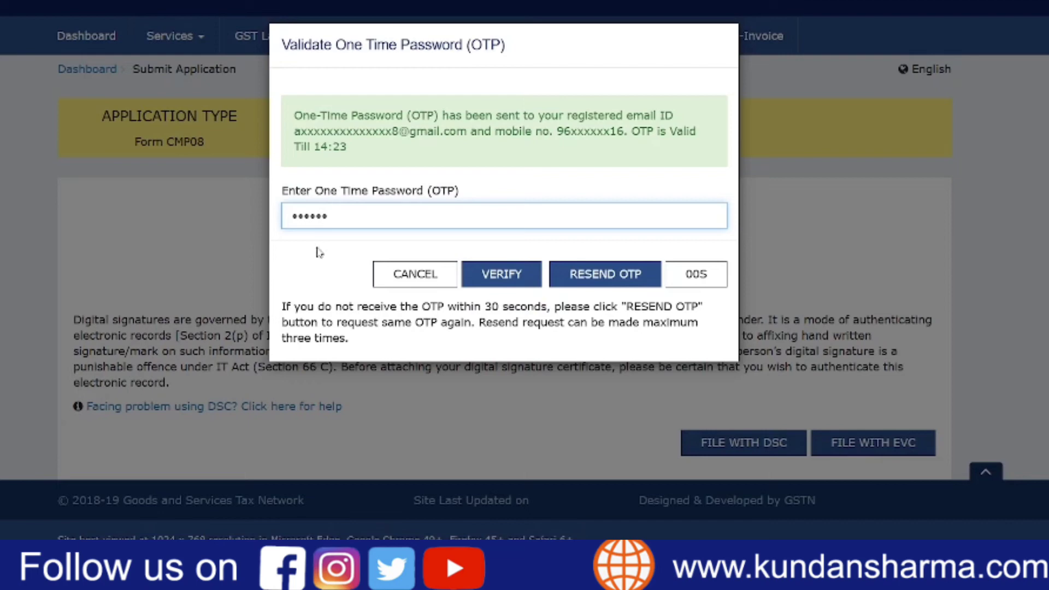
{"action": "left_click", "coordinate": [499, 274]}
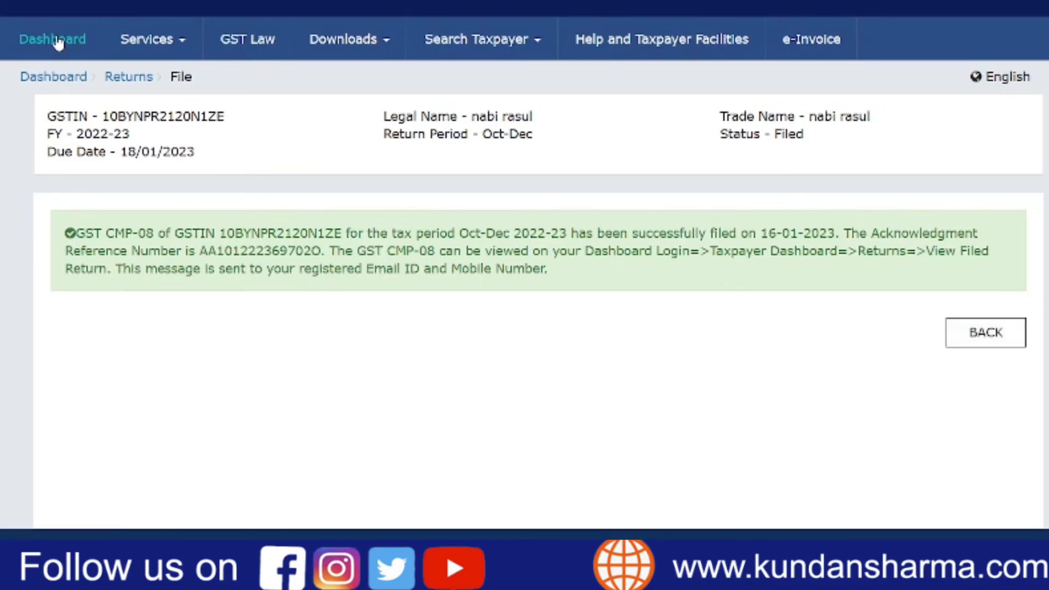
- Return to the File Returns page from the dashboard, search for Oct-Dec of 2022-23 and check the GST CMP-08 filing status
{"action": "left_click", "coordinate": [59, 42]}
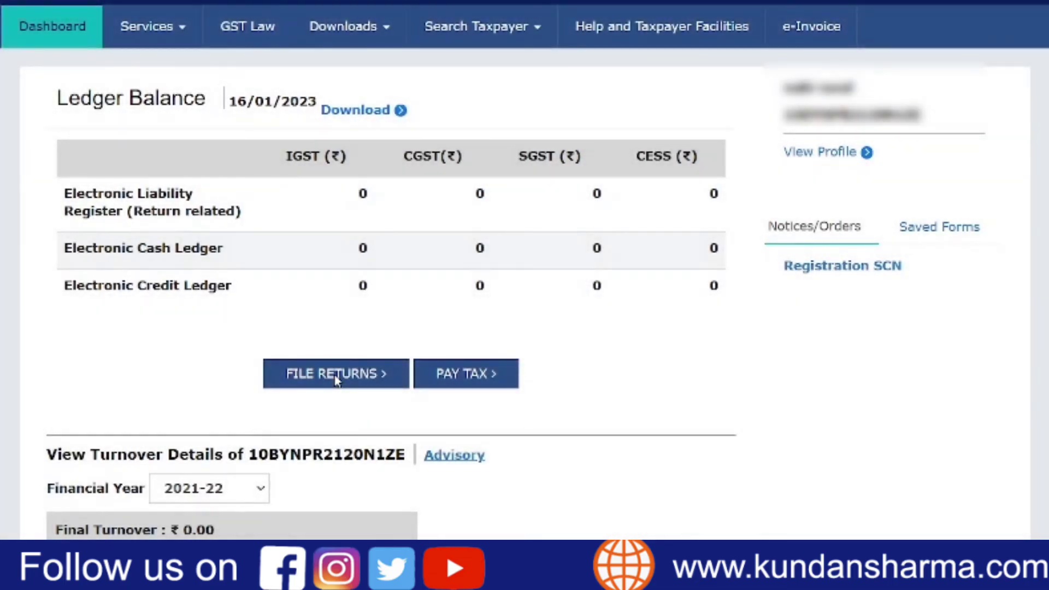
{"action": "left_click", "coordinate": [336, 377]}
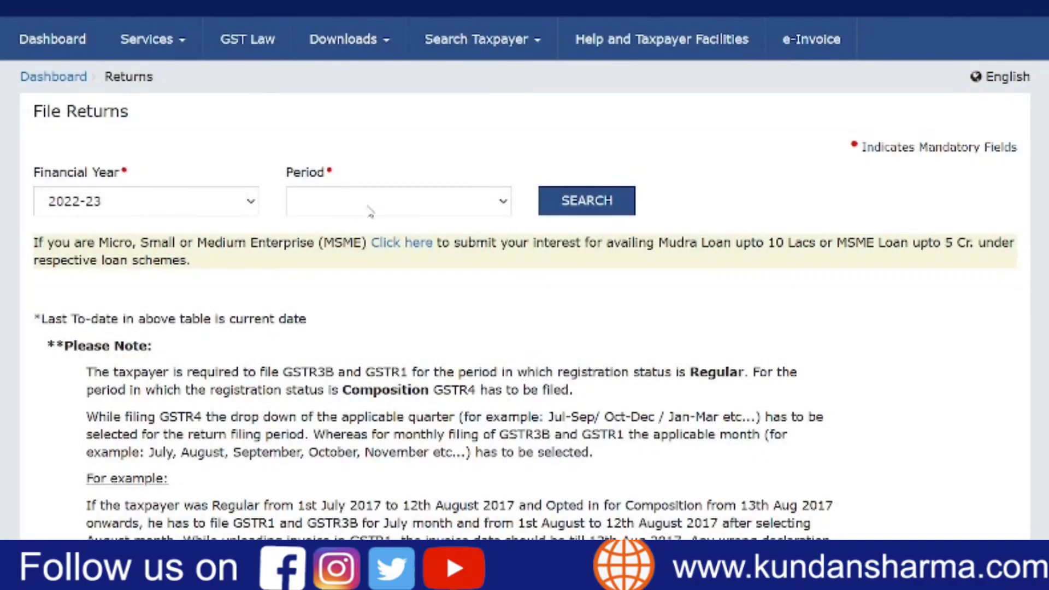
{"action": "left_click", "coordinate": [370, 211]}
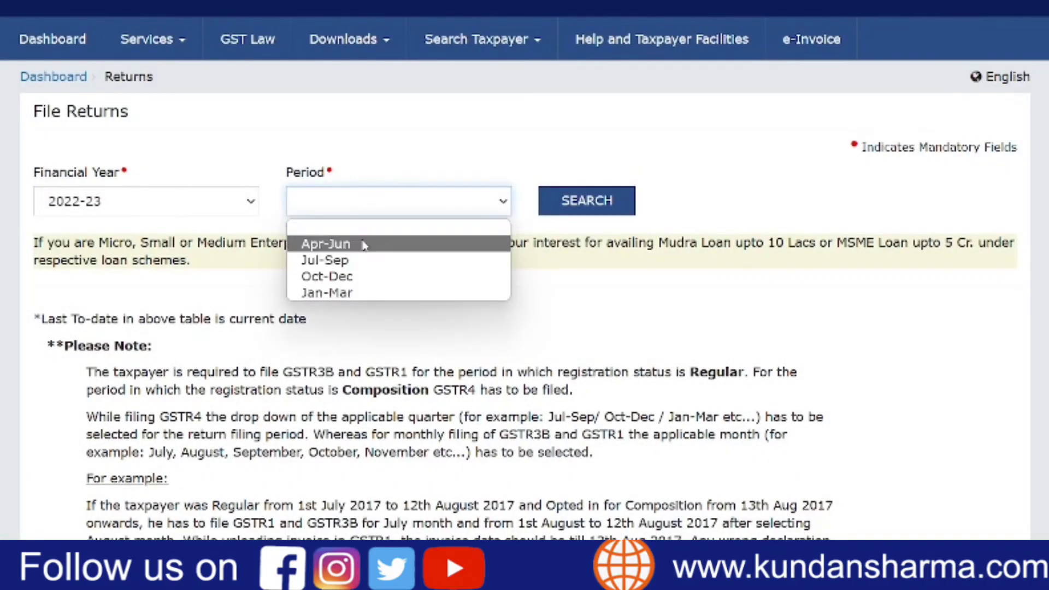
{"action": "left_click", "coordinate": [363, 276]}
{"action": "left_click", "coordinate": [557, 214]}
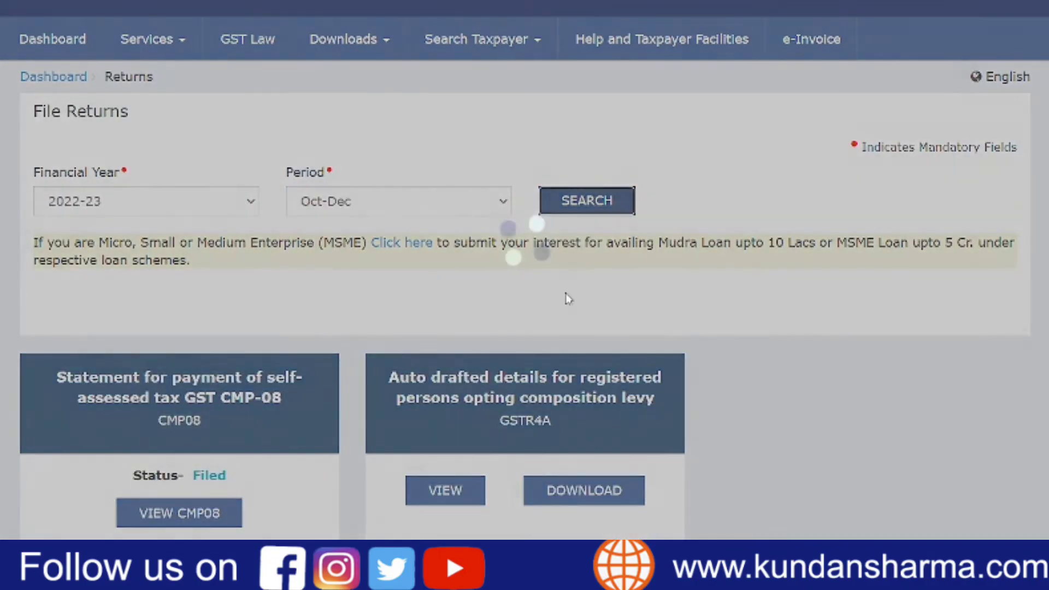
{"action": "scroll", "coordinate": [362, 355], "scroll_direction": "down", "scroll_amount": 2}
{"action": "left_click_drag", "start_coordinate": [236, 355], "coordinate": [191, 352]}
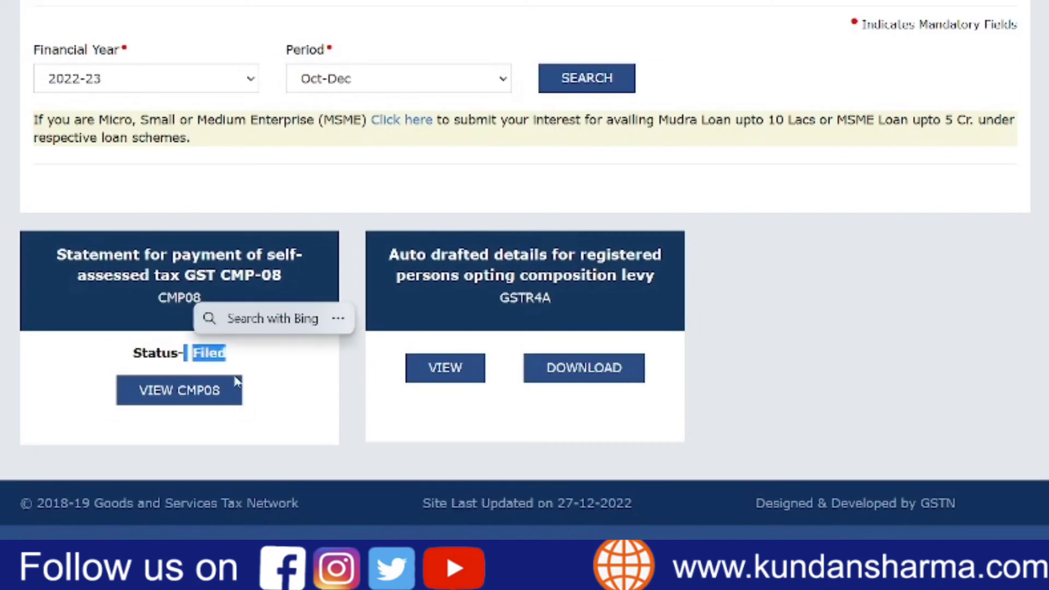
{"action": "left_click", "coordinate": [273, 385]}
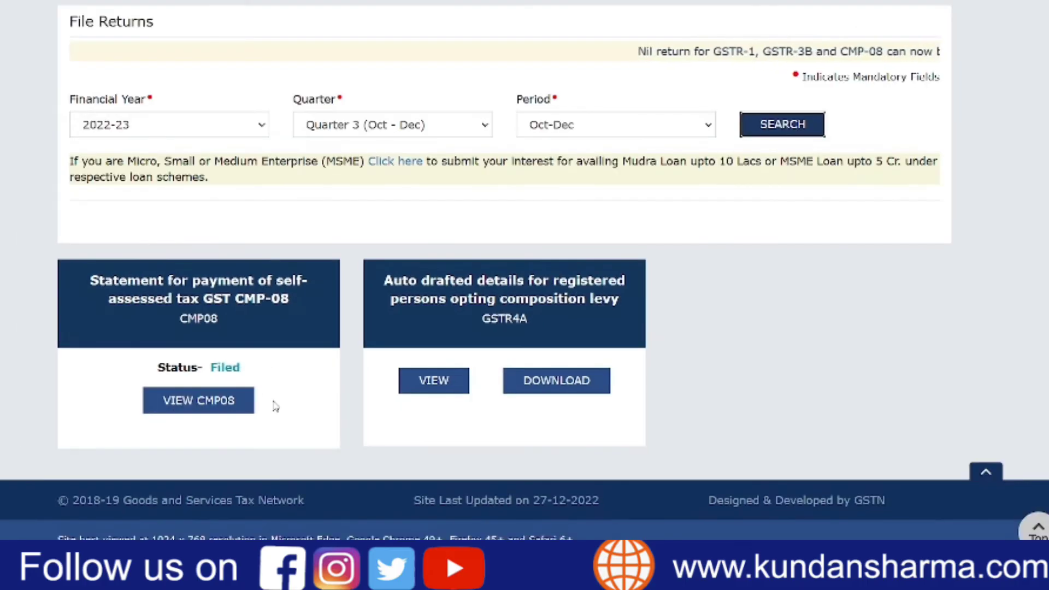
- Open the filed GST CMP-08 statement for viewing and download it as a PDF
{"action": "left_click", "coordinate": [228, 405]}
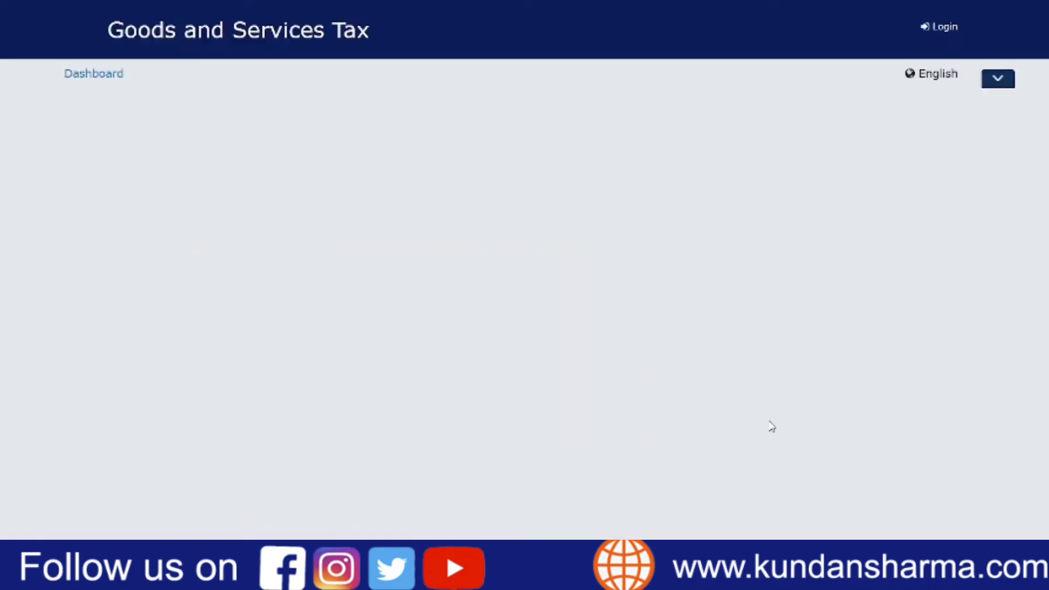
{"action": "scroll", "coordinate": [770, 426], "scroll_direction": "down", "scroll_amount": 4}
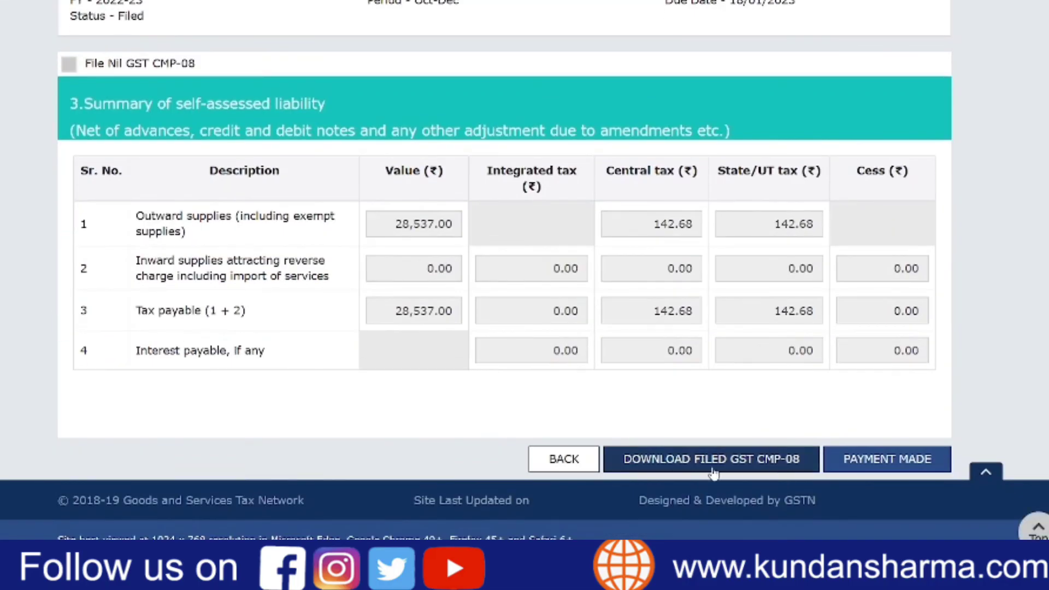
{"action": "left_click", "coordinate": [785, 470]}
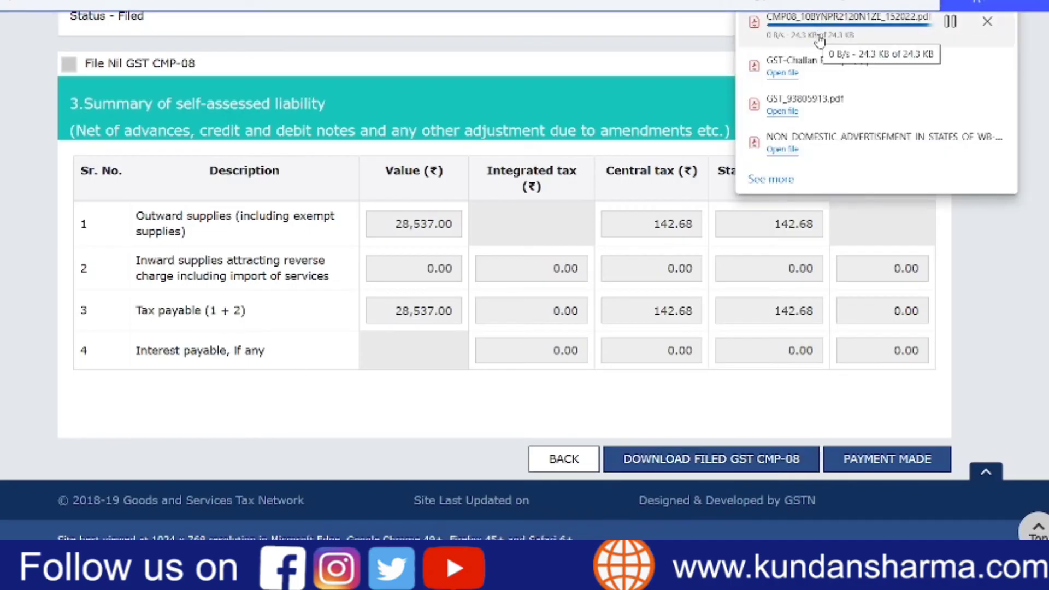
- Open the downloaded GST CMP-08 PDF and review its taxpayer details, self-assessed liability summary and verification section
{"action": "left_click", "coordinate": [816, 33]}
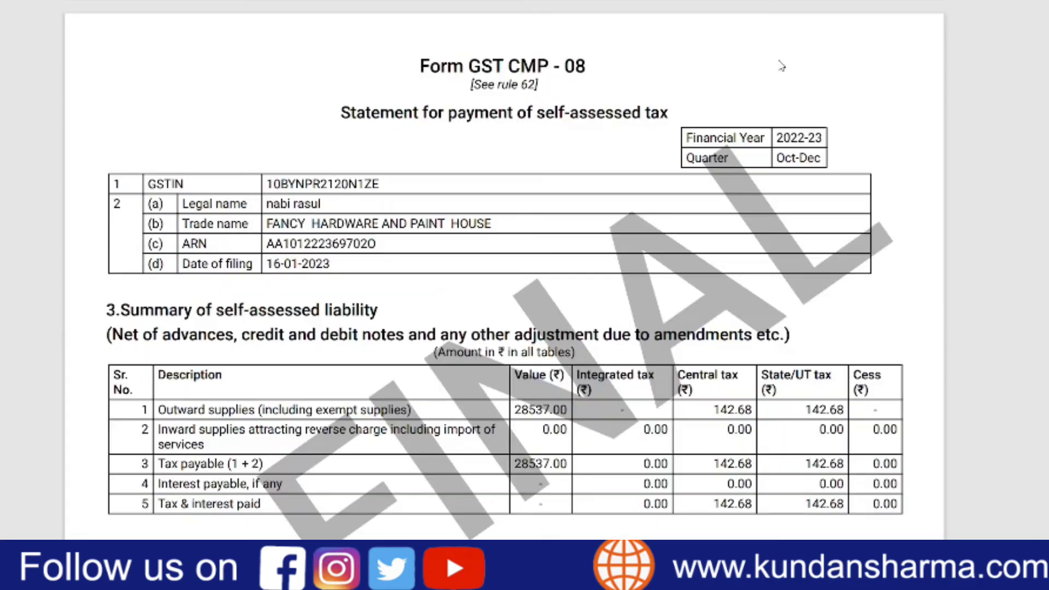
{"action": "scroll", "coordinate": [505, 267], "scroll_direction": "down", "scroll_amount": 3}
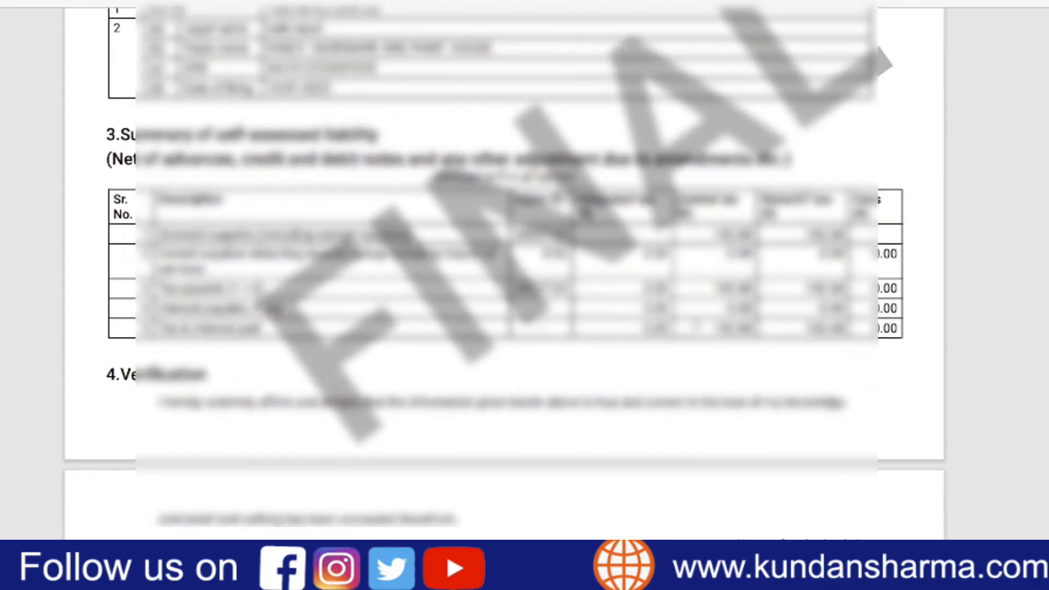
{"action": "scroll", "coordinate": [736, 133], "scroll_direction": "down", "scroll_amount": 3}
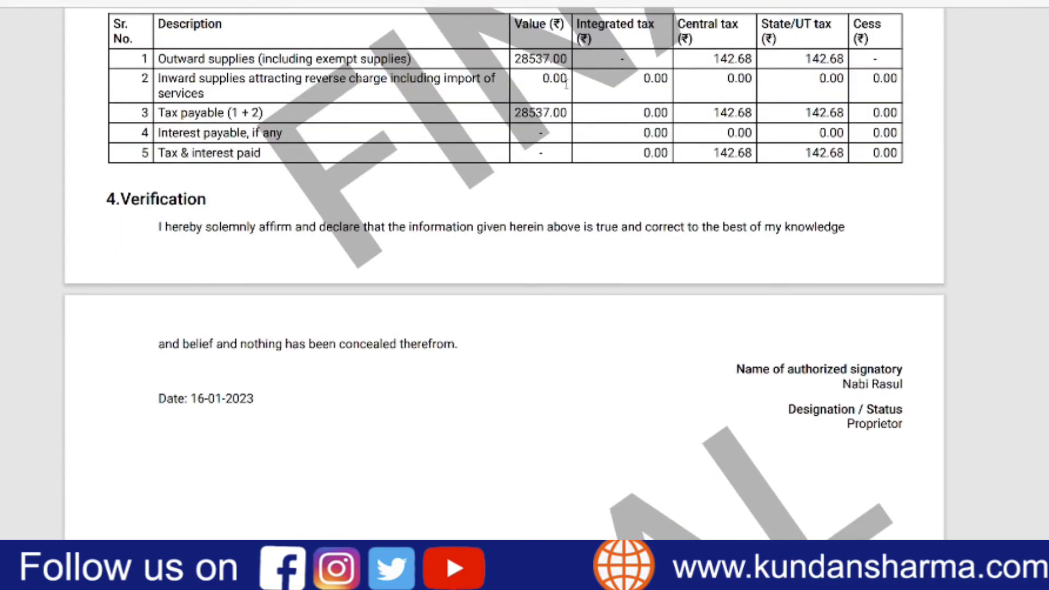
{"action": "scroll", "coordinate": [854, 227], "scroll_direction": "down", "scroll_amount": 4}
{"action": "scroll", "coordinate": [854, 231], "scroll_direction": "up", "scroll_amount": 10}
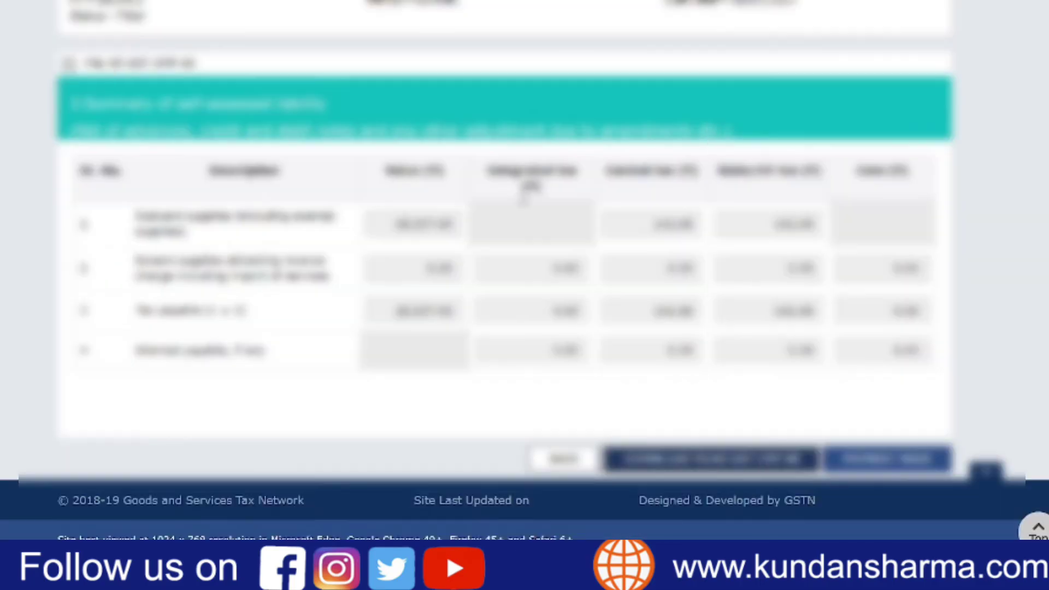
{"action": "scroll", "coordinate": [525, 295], "scroll_direction": "up", "scroll_amount": 4}
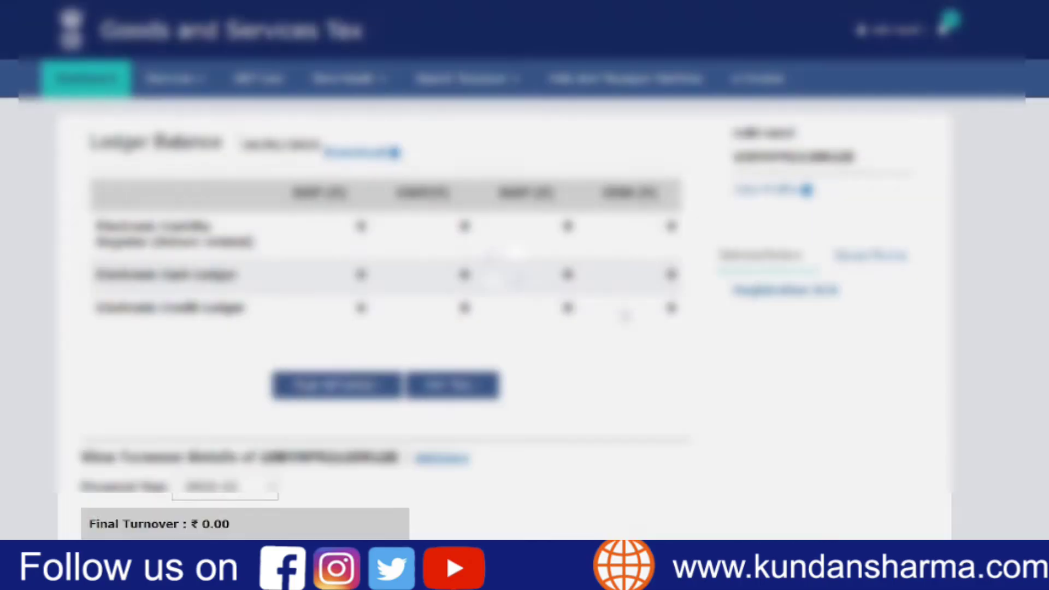